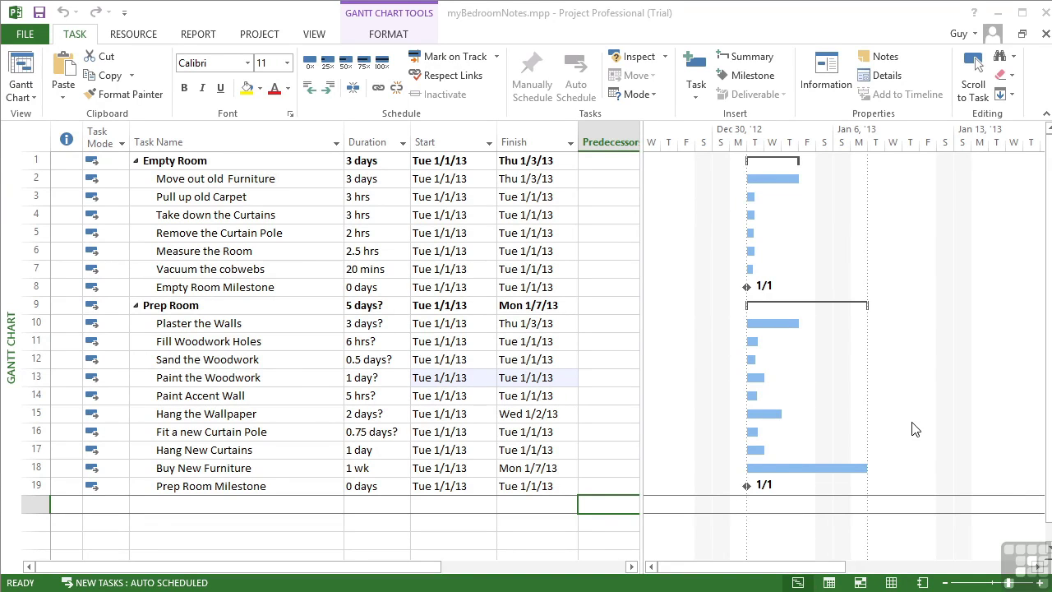
Step: Narrow the Task Name column slightly so that the Predecessors column fits in full
{"action": "left_click", "coordinate": [258, 343]}
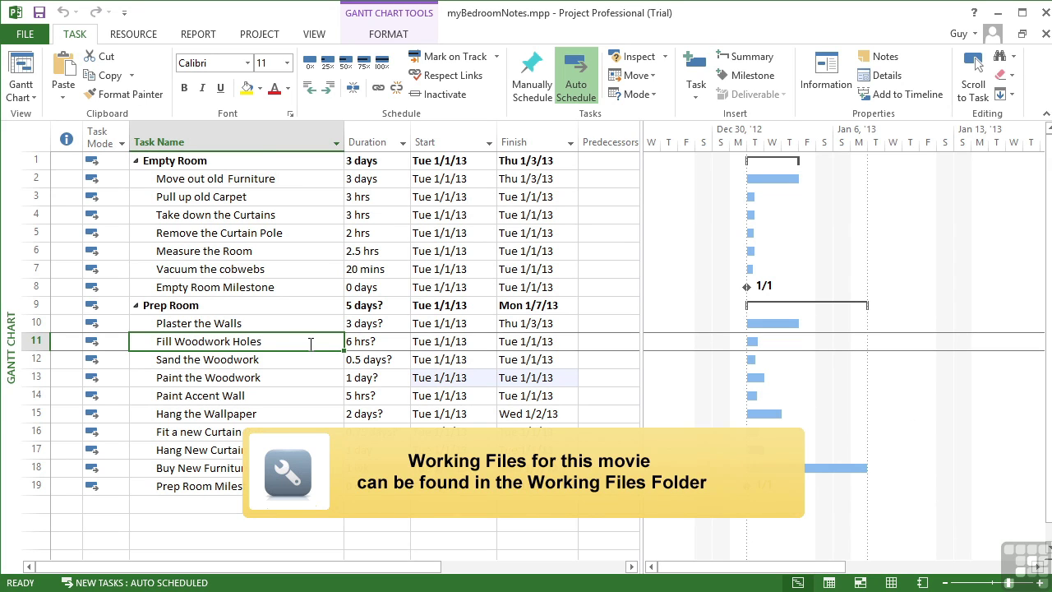
{"action": "left_click_drag", "start_coordinate": [344, 137], "coordinate": [418, 138]}
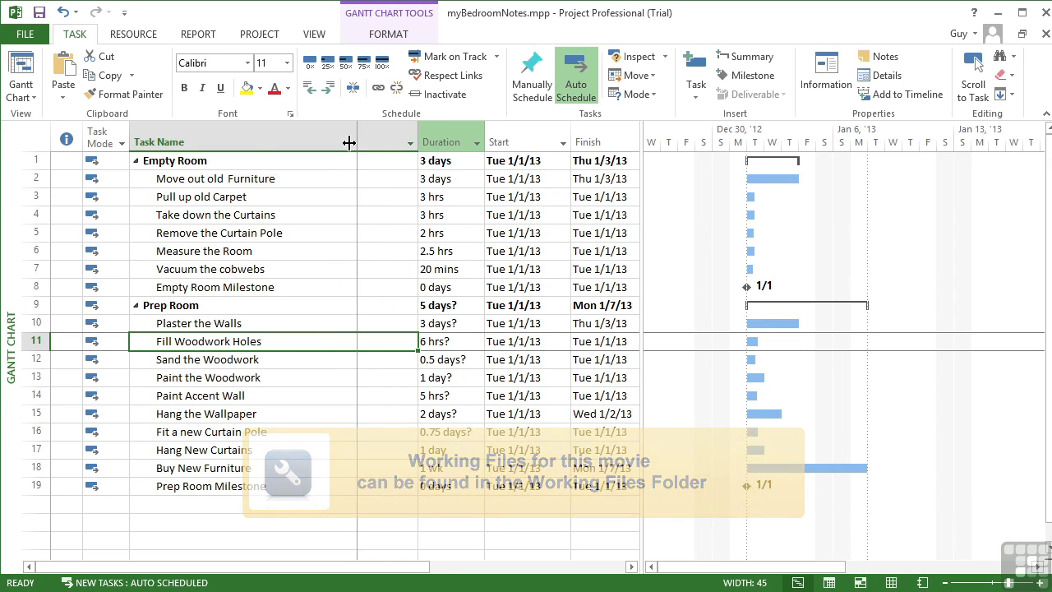
{"action": "key", "text": "ctrl+z"}
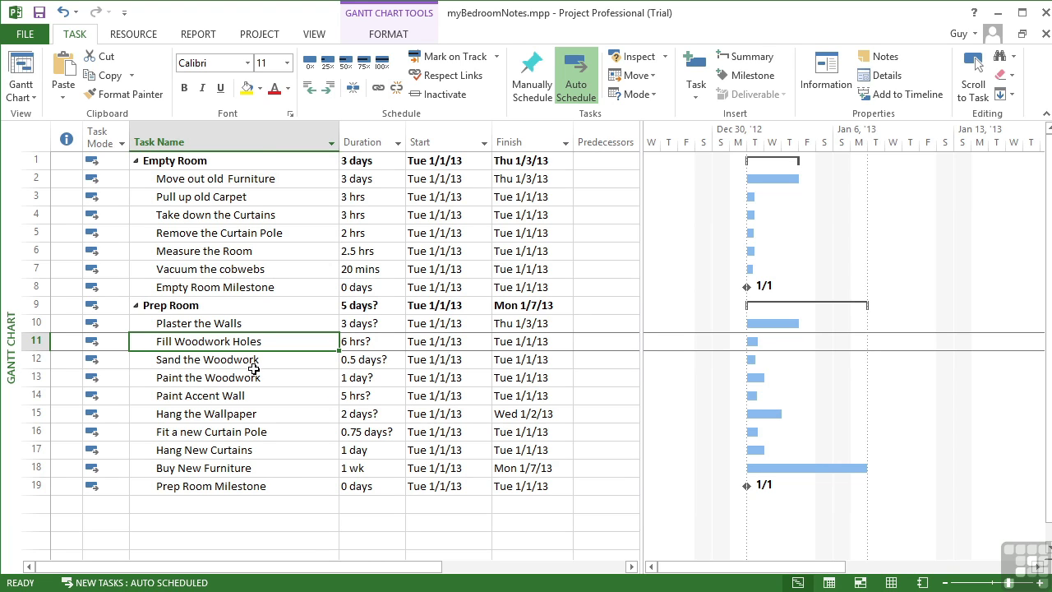
Step: Open the notes of the Paint the Woodwork task and set the note font to Arial, Regular, size 12
{"action": "left_click", "coordinate": [234, 380]}
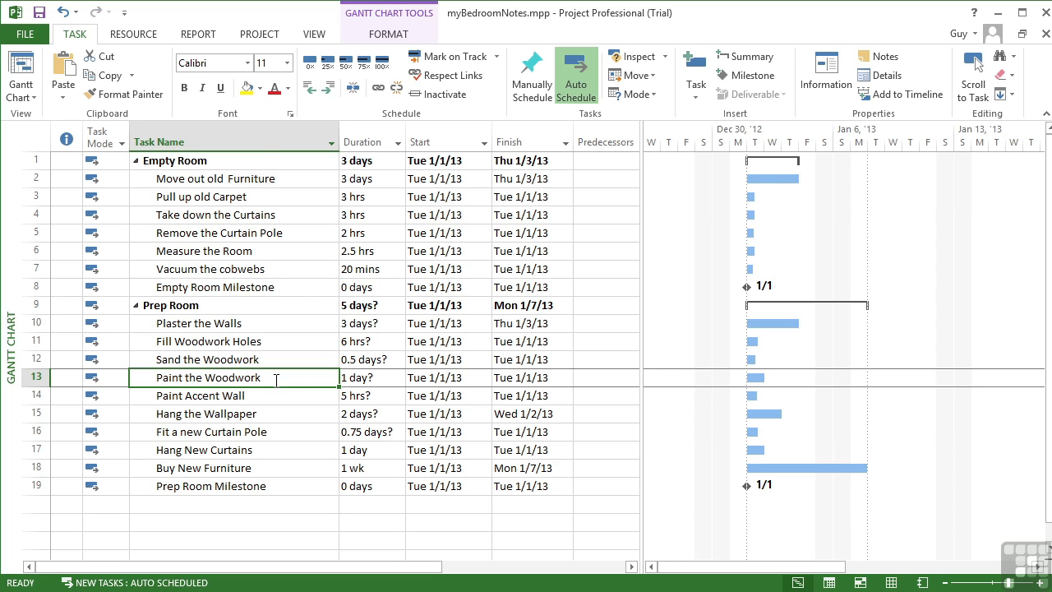
{"action": "key", "text": "shift+F2"}
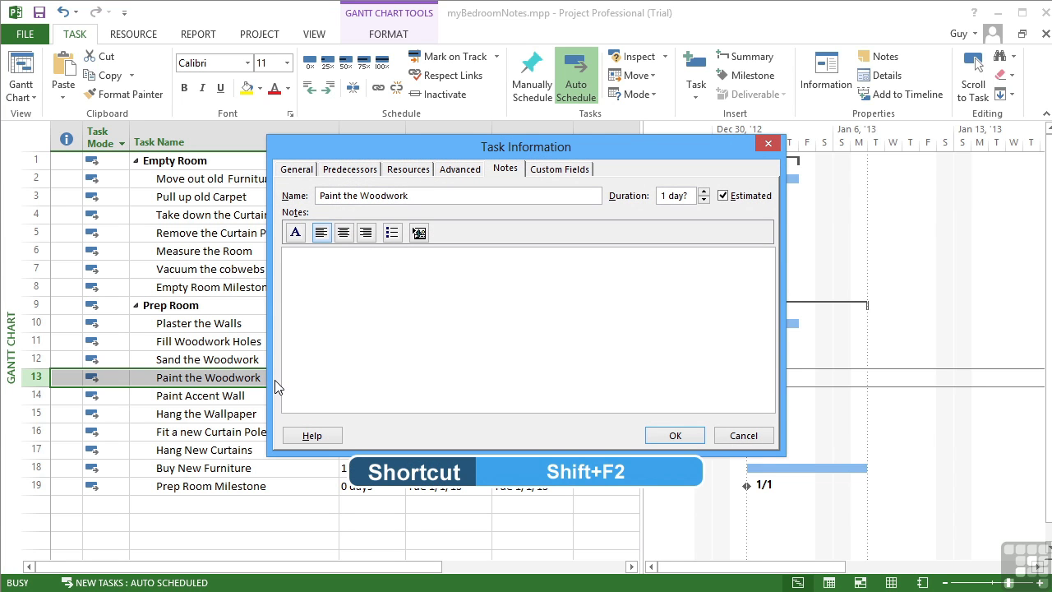
{"action": "left_click", "coordinate": [505, 172]}
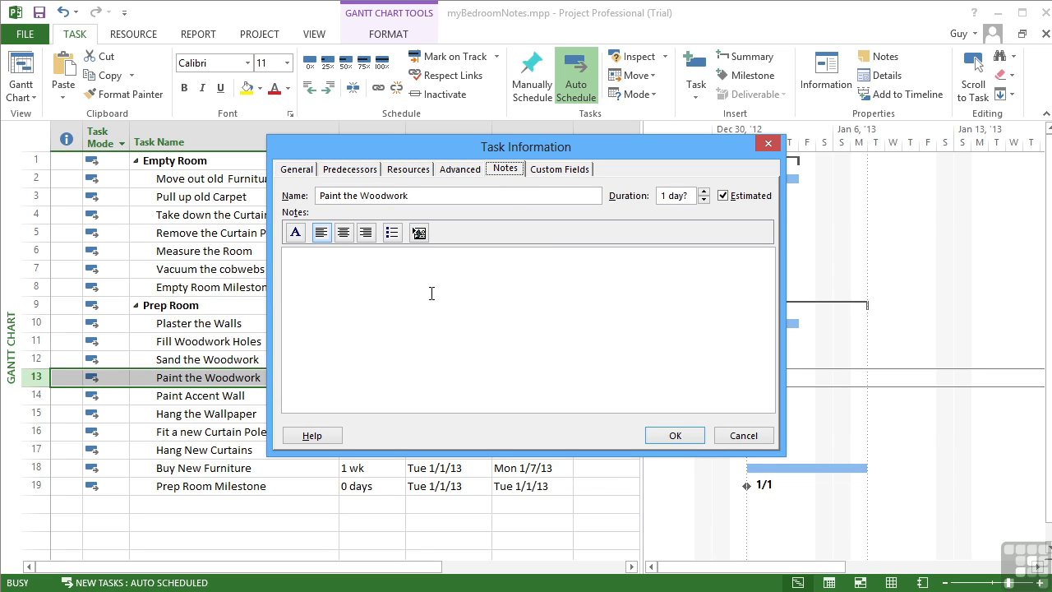
{"action": "left_click", "coordinate": [341, 289]}
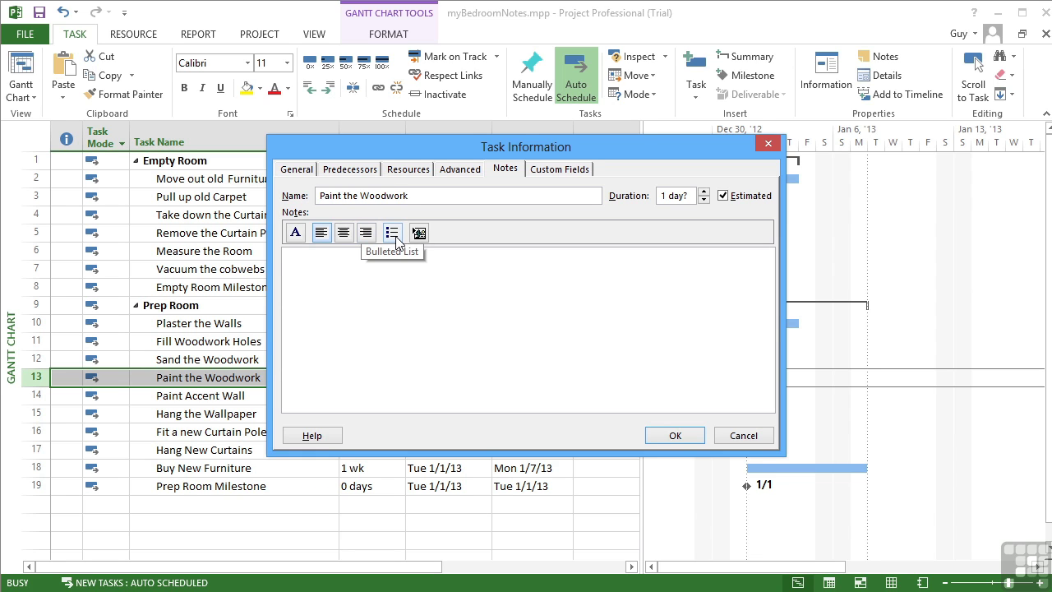
{"action": "left_click", "coordinate": [295, 232]}
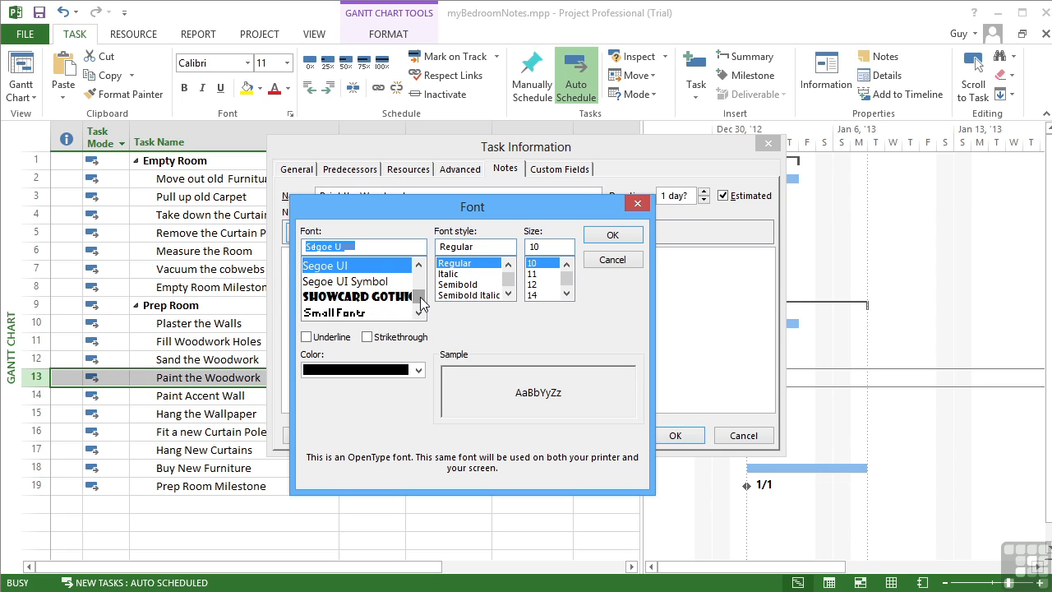
{"action": "left_click", "coordinate": [374, 266]}
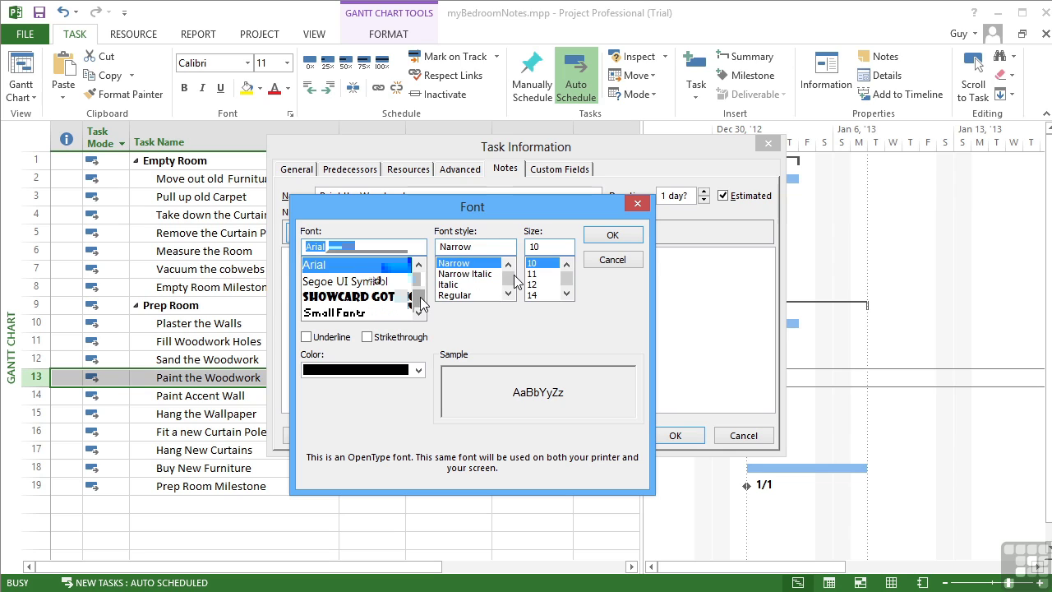
{"action": "left_click", "coordinate": [542, 284]}
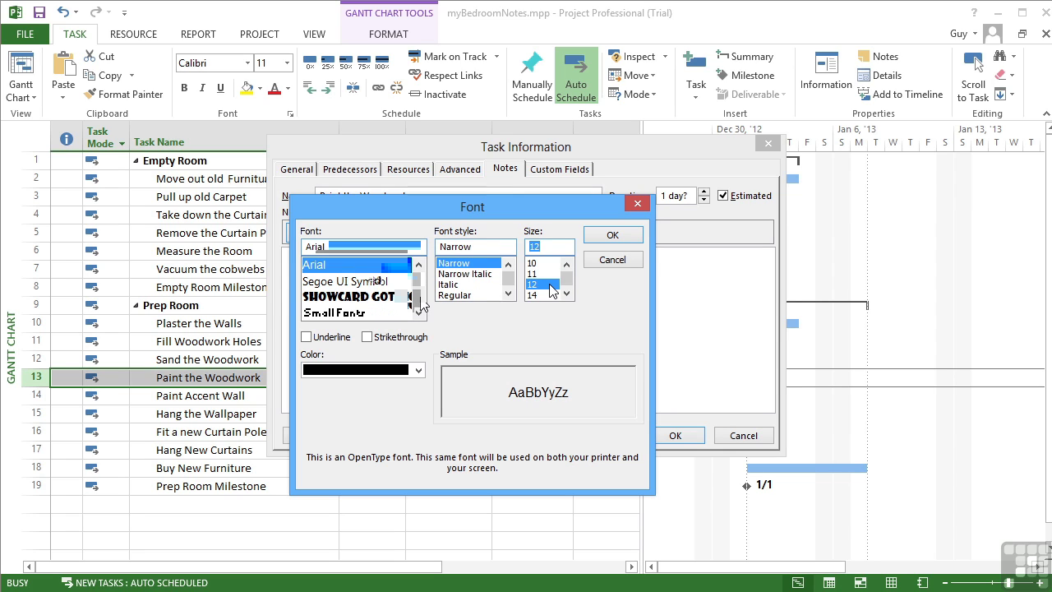
{"action": "left_click", "coordinate": [491, 294]}
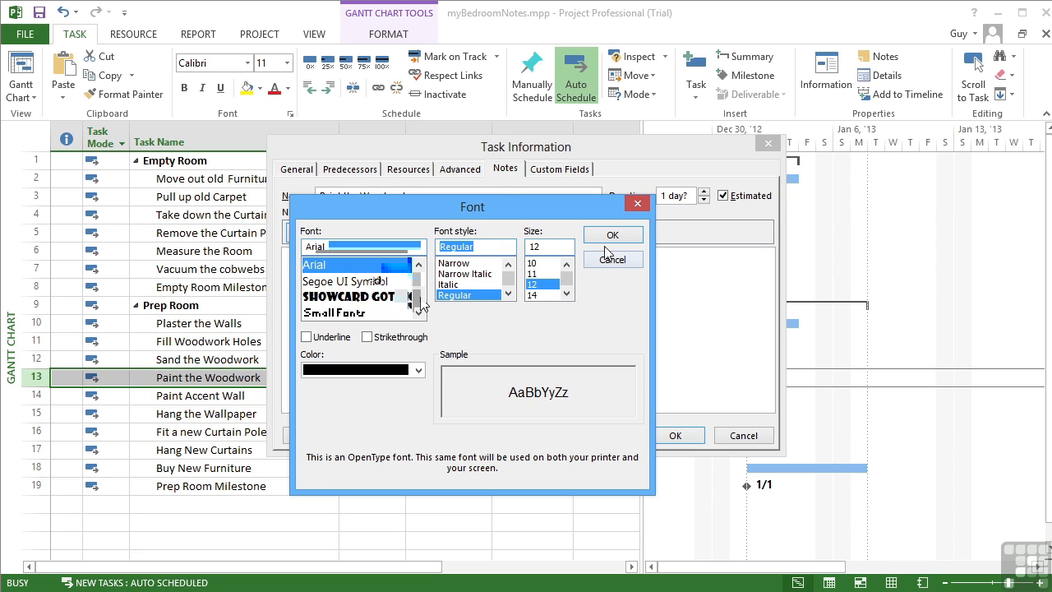
{"action": "left_click", "coordinate": [605, 236]}
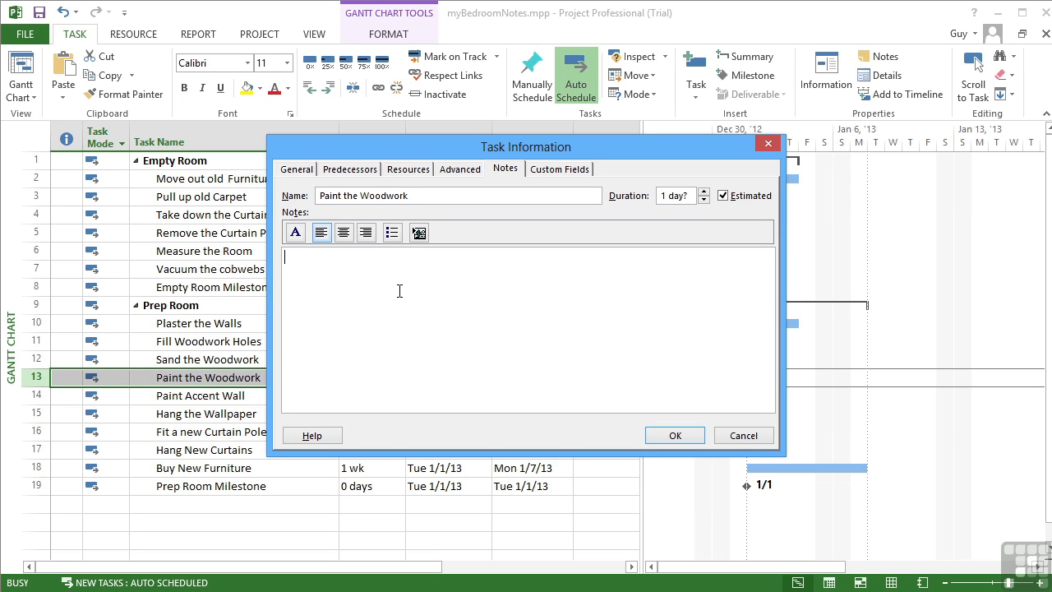
Step: Save the note "The paint I need is Johnsons colour Strawberry Roan- 2 gallons" on the Paint the Woodwork task and preview it
{"action": "type", "text": "The paint I need is Joh"}
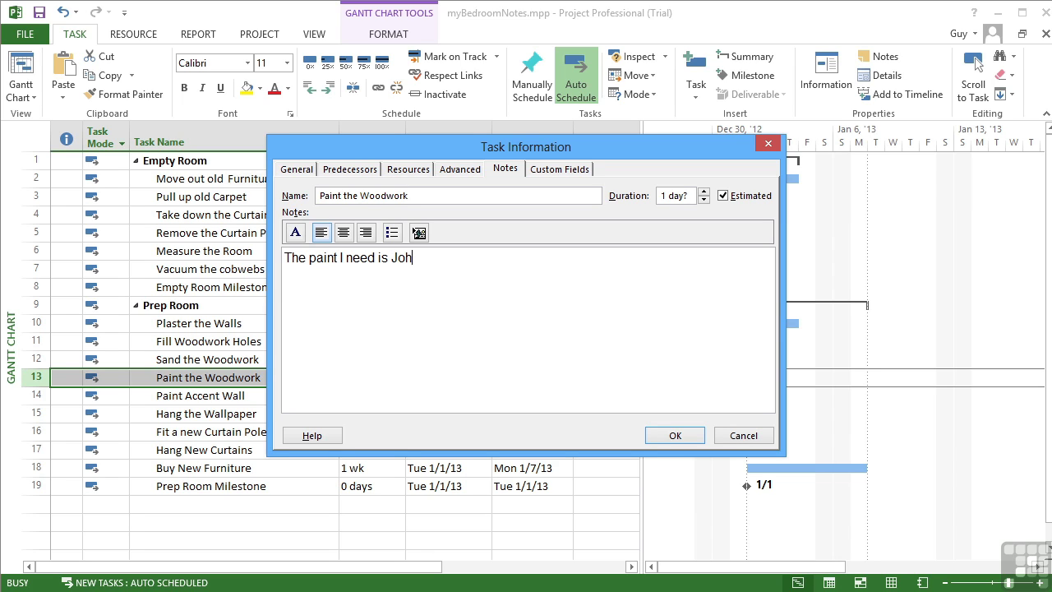
{"action": "type", "text": "nsons colour Strawberr"}
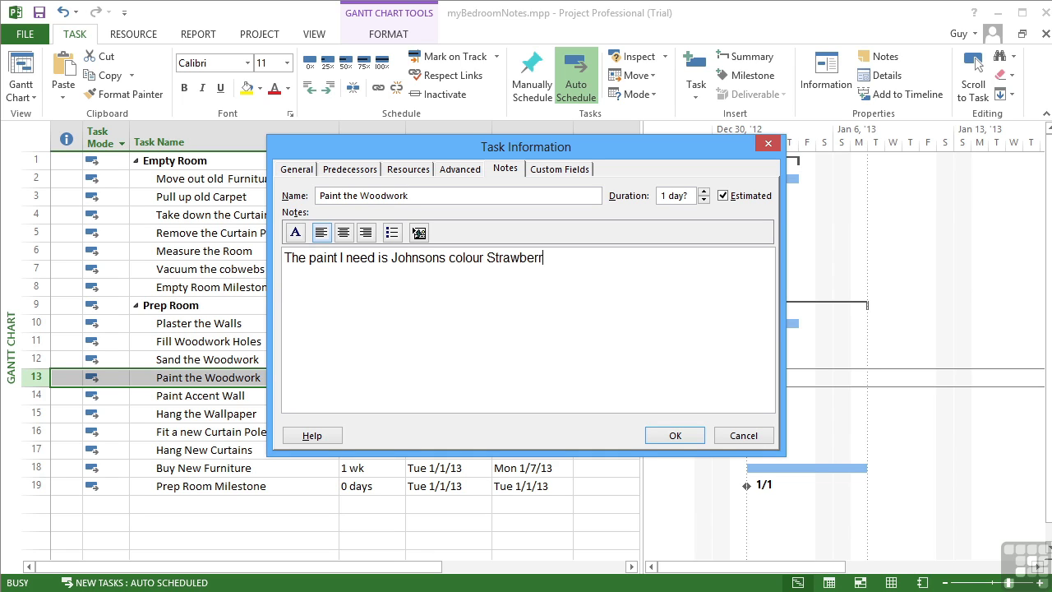
{"action": "type", "text": "y Roan- 2 gallons"}
{"action": "left_click", "coordinate": [688, 439]}
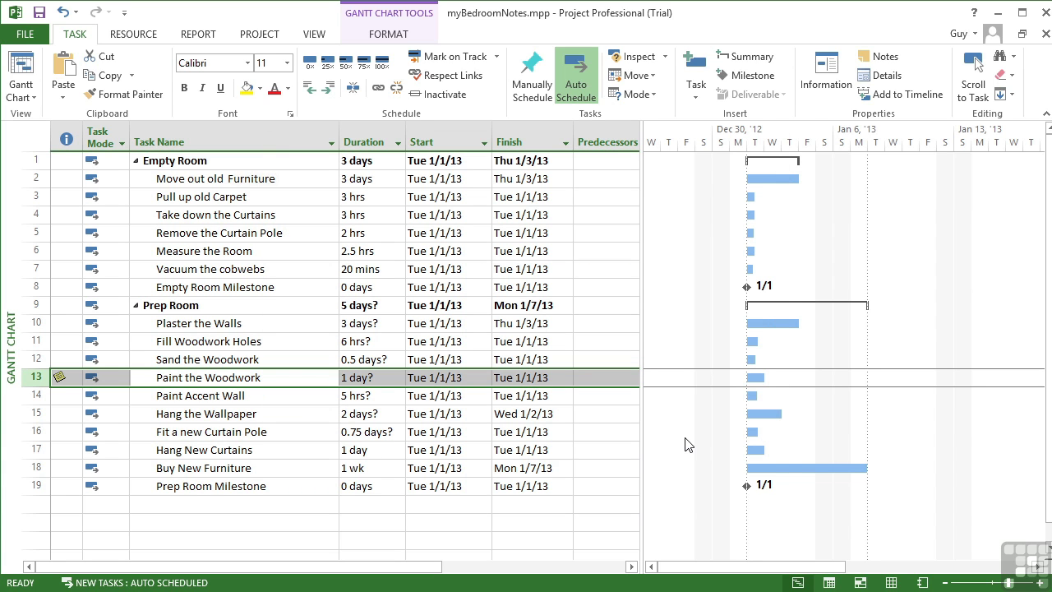
{"action": "left_click", "coordinate": [164, 377]}
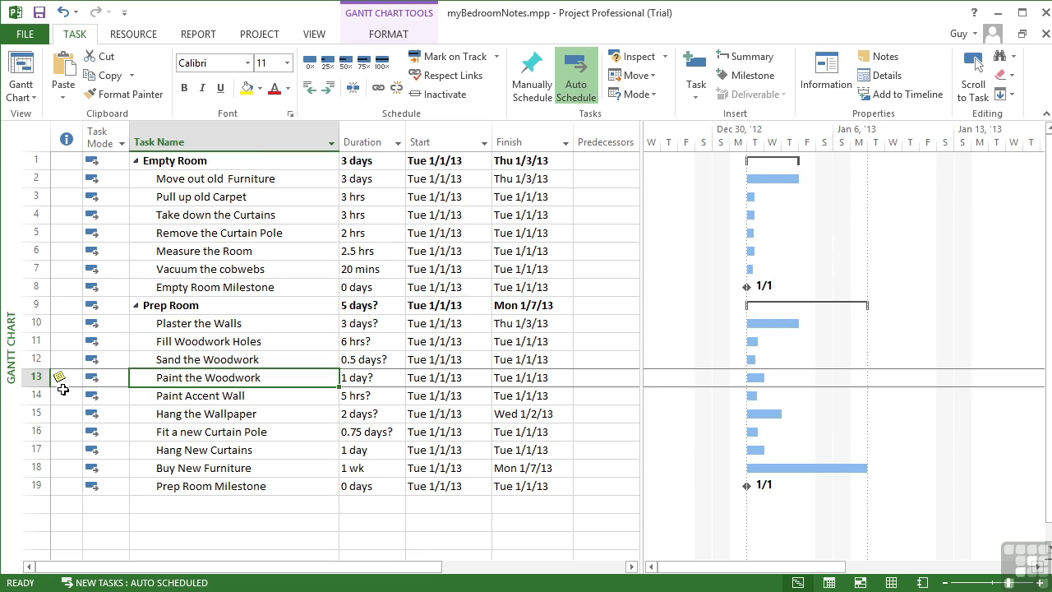
{"action": "mouse_move", "coordinate": [59, 377]}
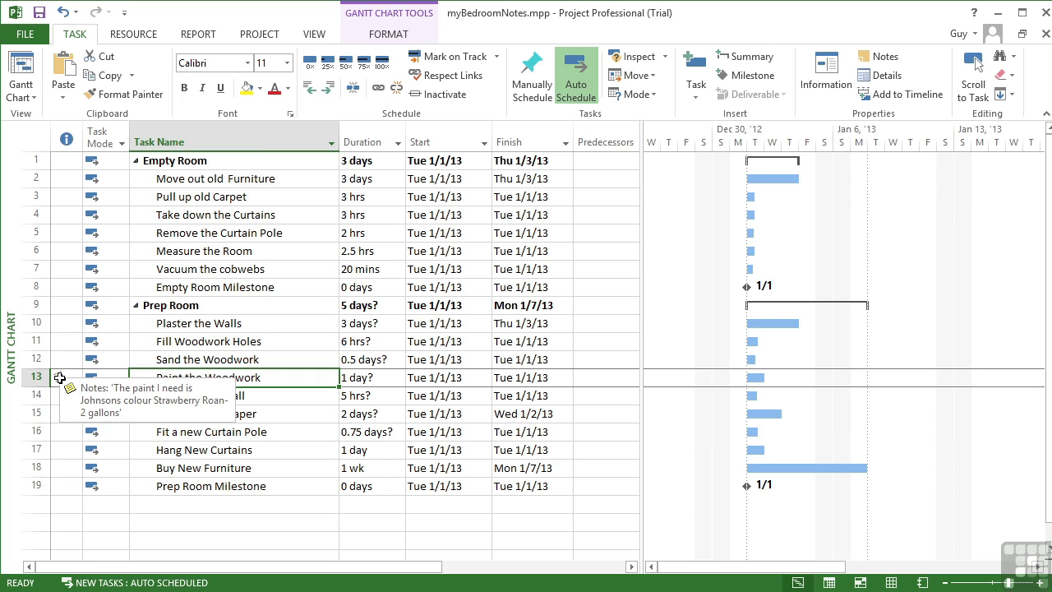
Step: Add the note "Ensure you get all 4 sides measured correctly! Do not assume 2 sides and that the others are equal!" to the Measure the Room task
{"action": "left_click", "coordinate": [238, 253]}
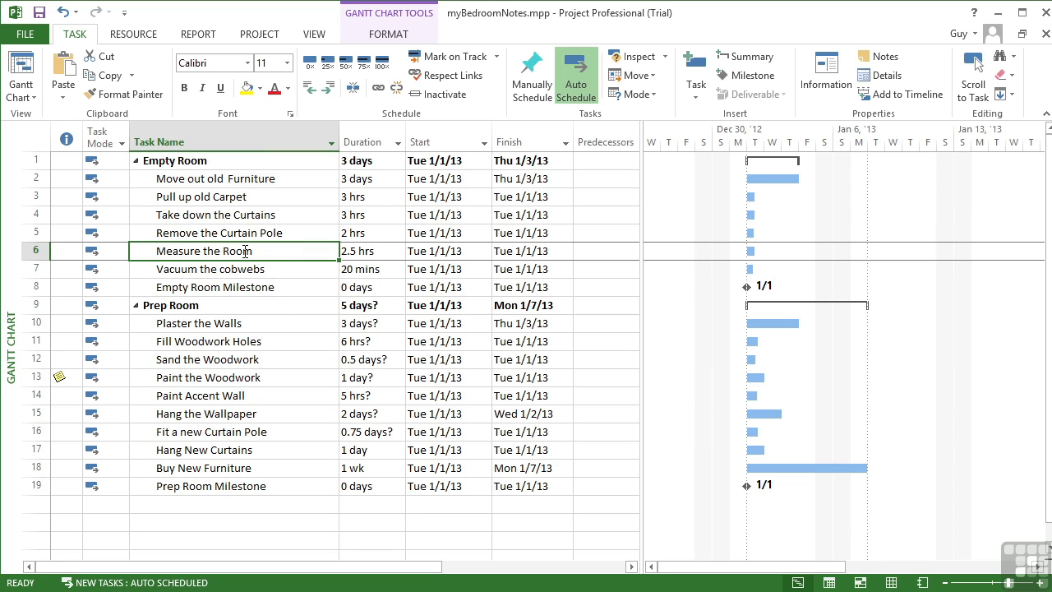
{"action": "double_click", "coordinate": [245, 256]}
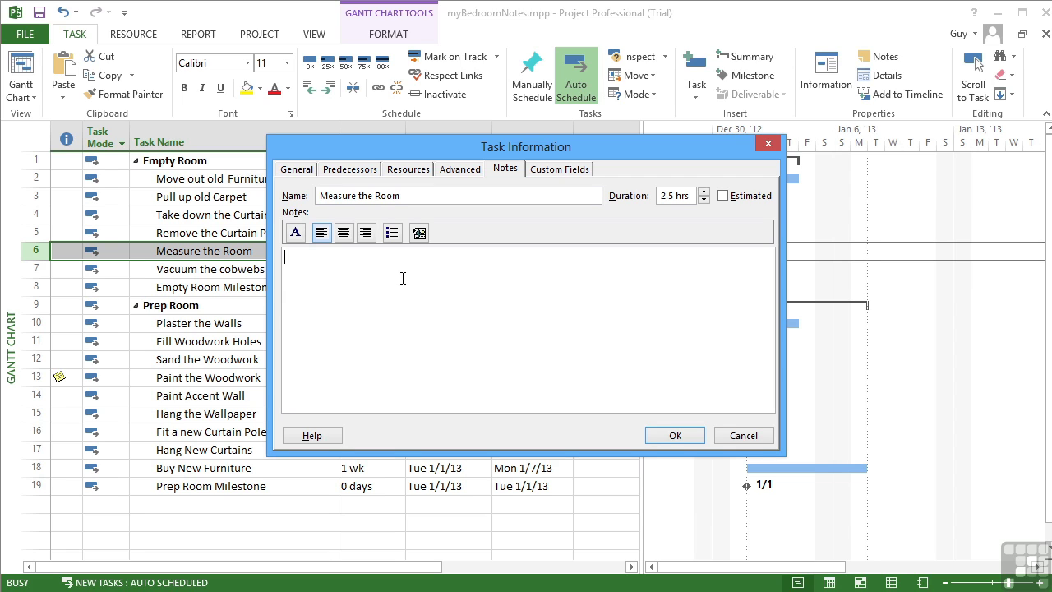
{"action": "type", "text": "Ensure you get all 4 sides measured corr"}
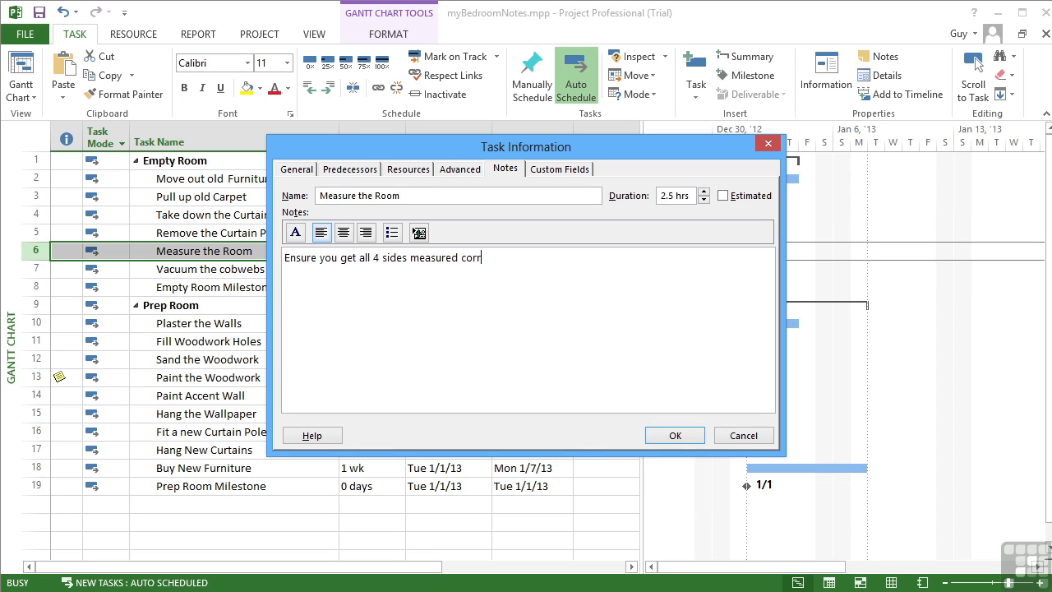
{"action": "type", "text": "ectly! Do not assume 2 sides"}
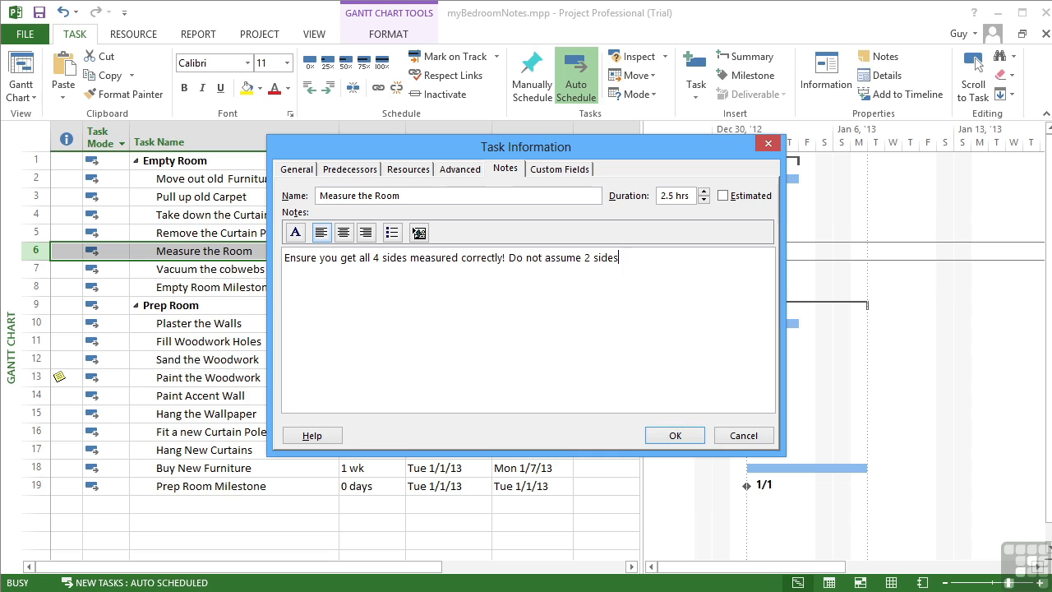
{"action": "type", "text": " and that the o"}
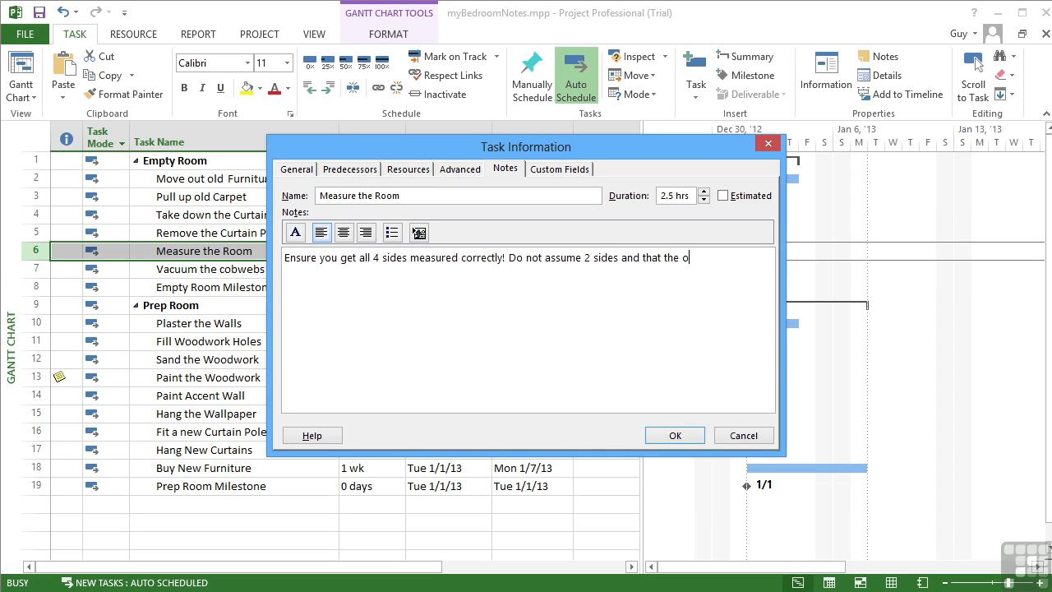
{"action": "type", "text": "thers are equal!"}
{"action": "left_click", "coordinate": [673, 437]}
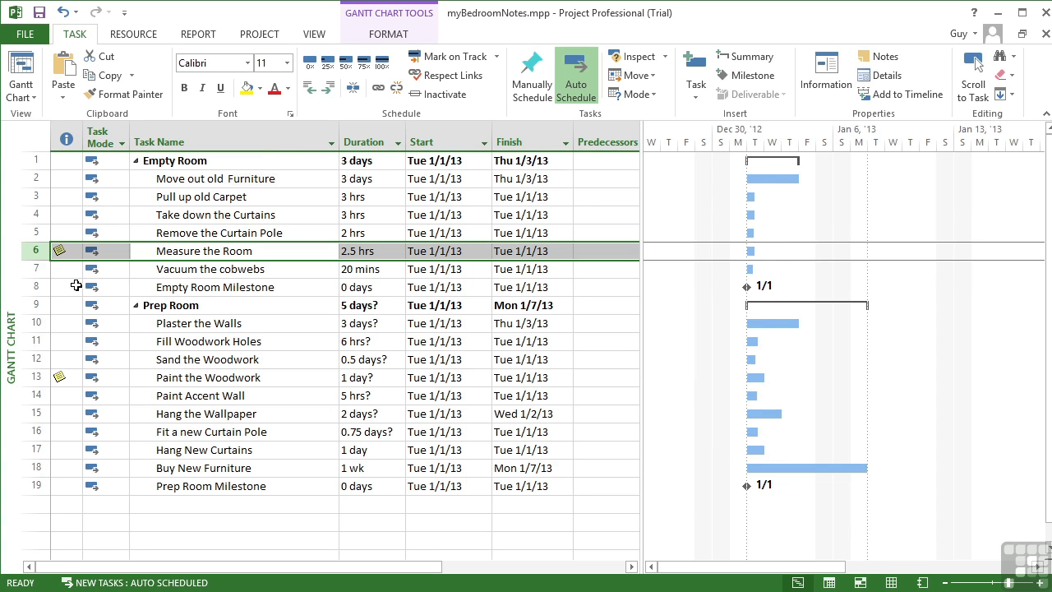
{"action": "left_click", "coordinate": [73, 273]}
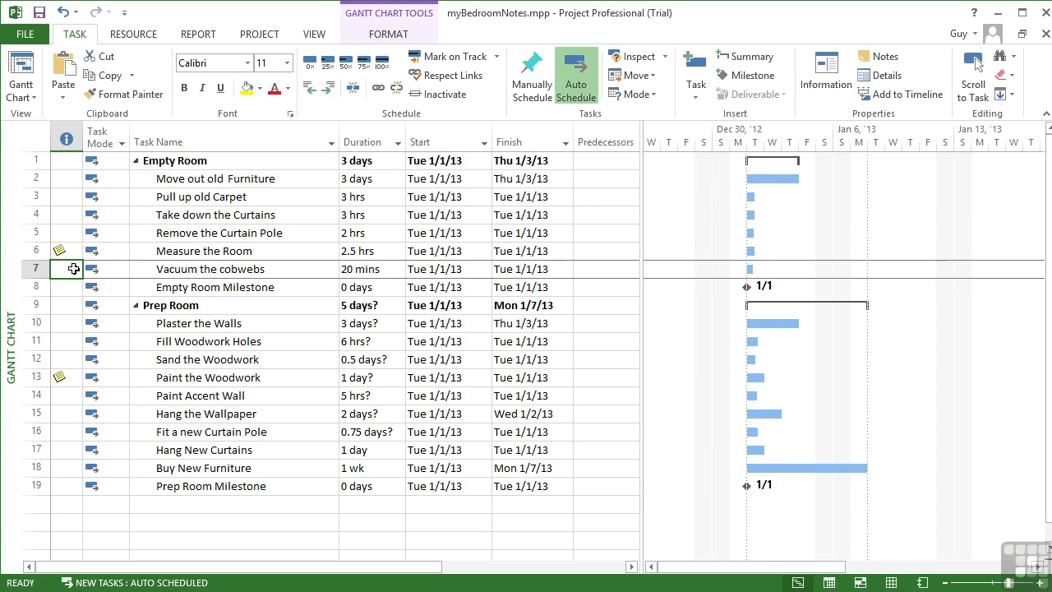
{"action": "mouse_move", "coordinate": [60, 250]}
Step: In the notes of the Buy New Furniture task, choose myBedroomPlan.pdf from Chapter 03 as the existing file to insert as an object
{"action": "left_click", "coordinate": [242, 469]}
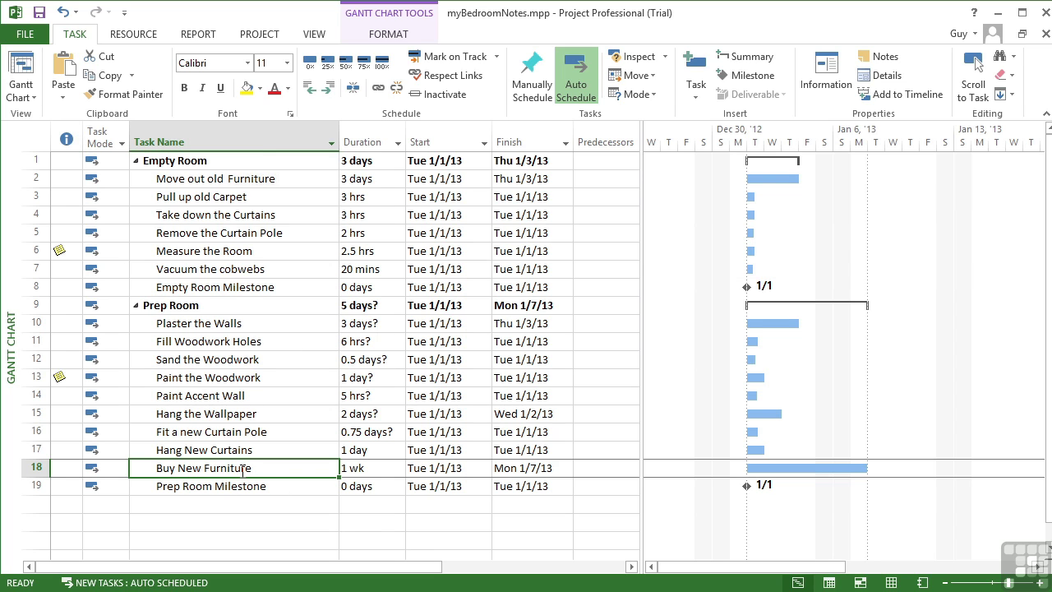
{"action": "double_click", "coordinate": [242, 469]}
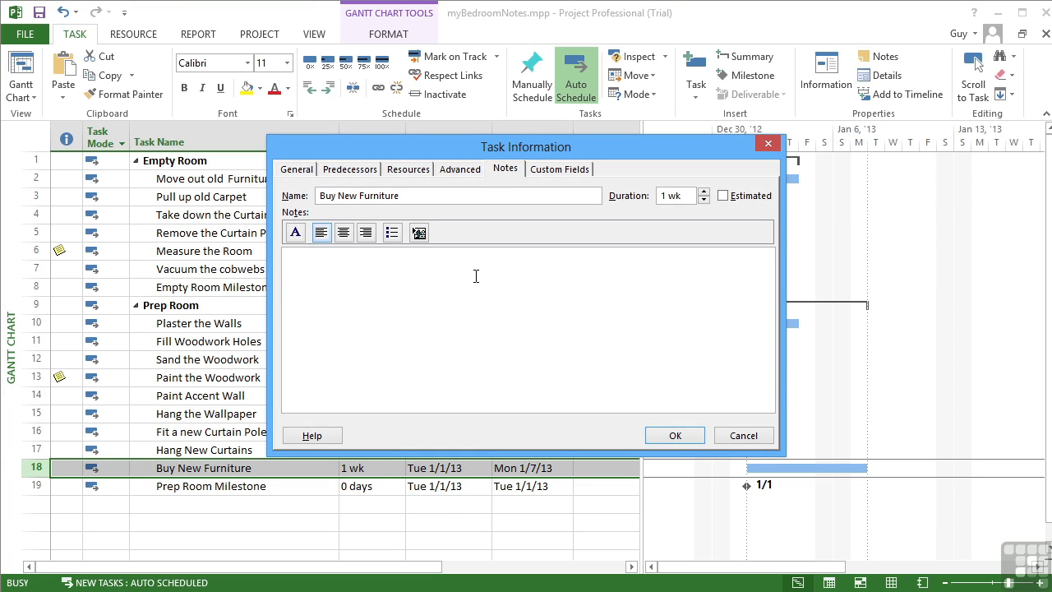
{"action": "key", "text": "shift+Tab"}
{"action": "left_click", "coordinate": [419, 234]}
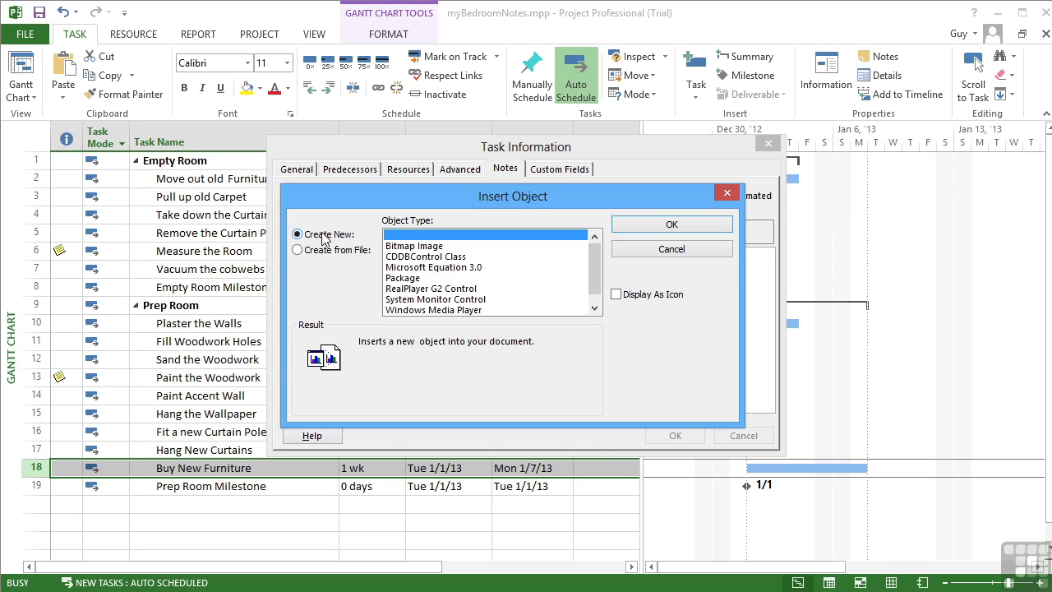
{"action": "left_click", "coordinate": [297, 251]}
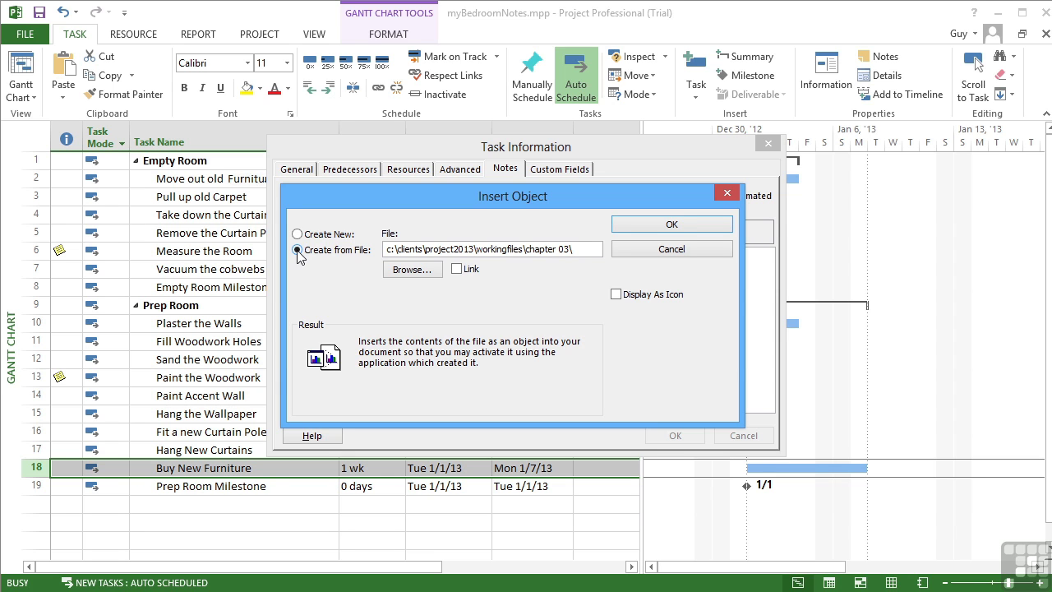
{"action": "left_click", "coordinate": [411, 269]}
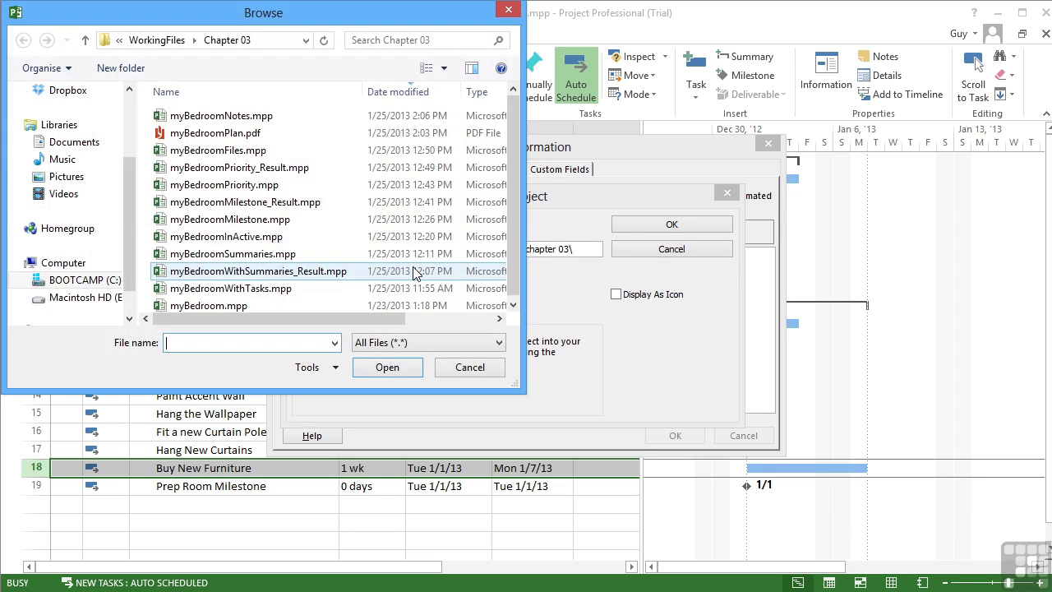
{"action": "left_click", "coordinate": [204, 134]}
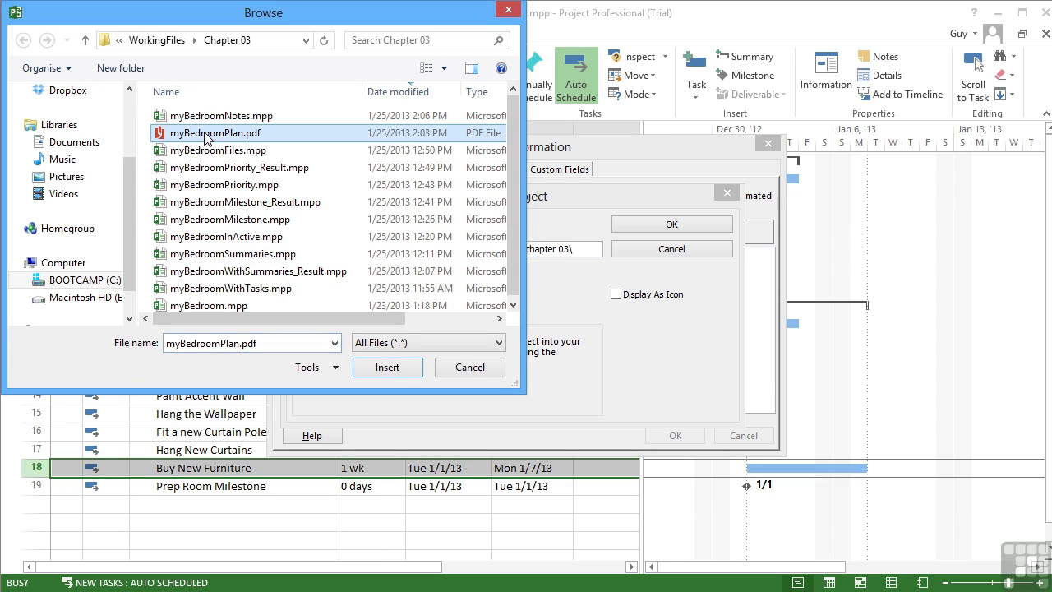
{"action": "left_click", "coordinate": [380, 369]}
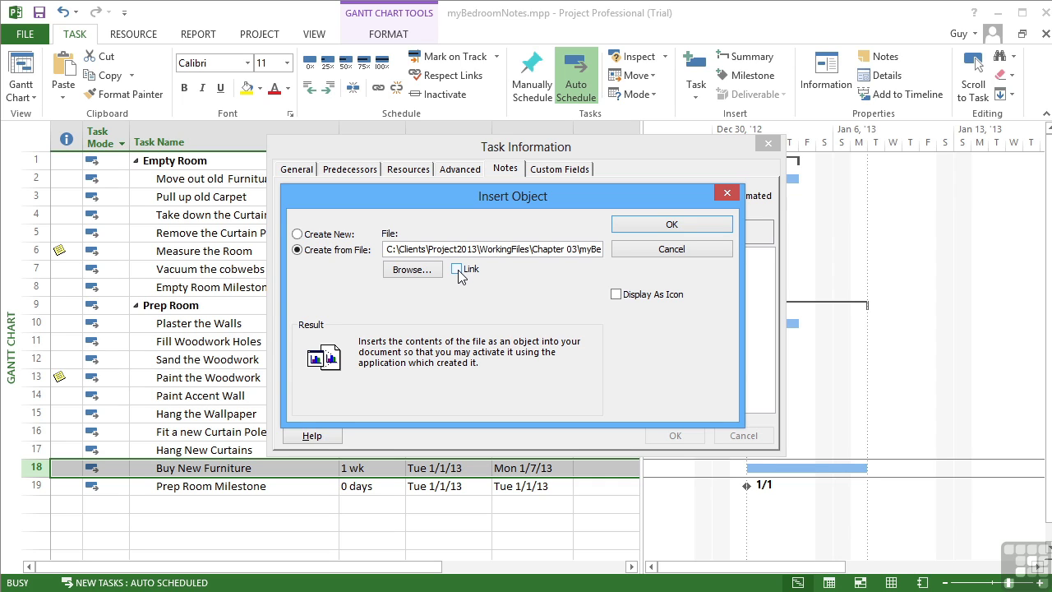
Step: Insert myBedroomPlan.pdf into the Buy New Furniture notes as a linked object displayed as an icon, and save the task
{"action": "left_click", "coordinate": [457, 269]}
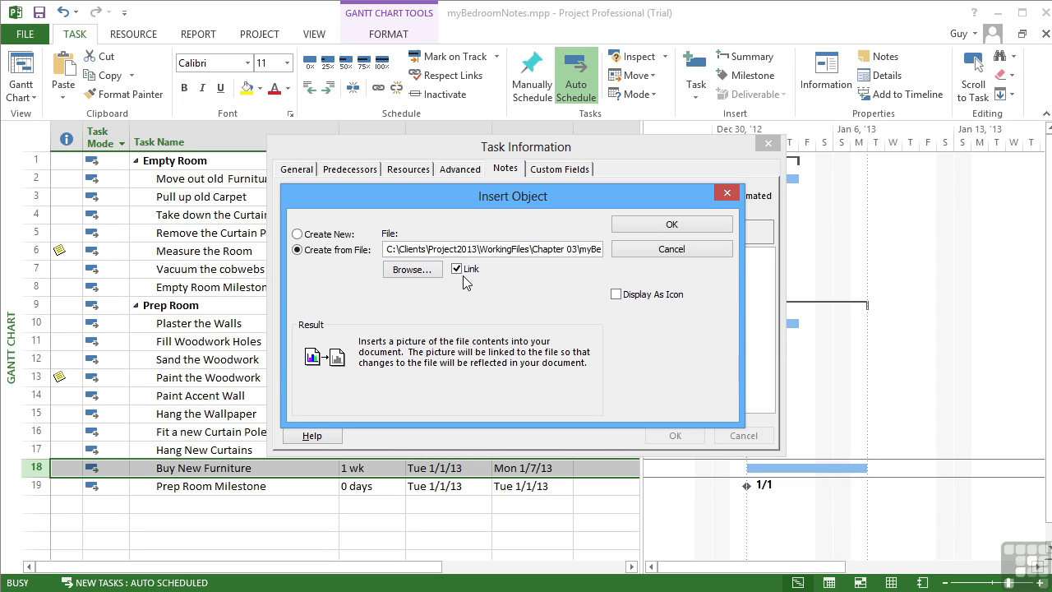
{"action": "left_click", "coordinate": [616, 295]}
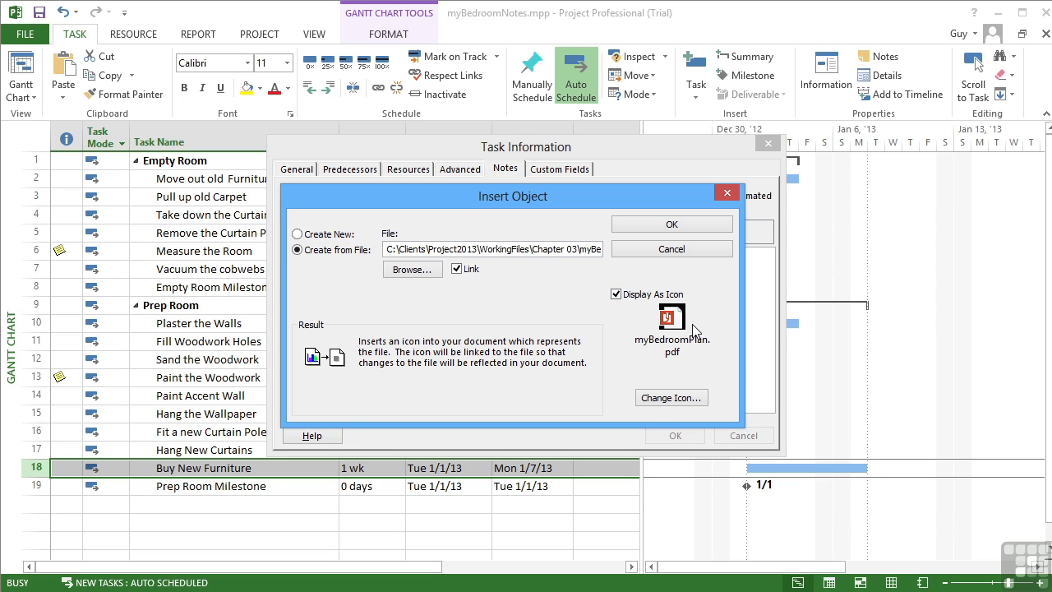
{"action": "left_click", "coordinate": [615, 294]}
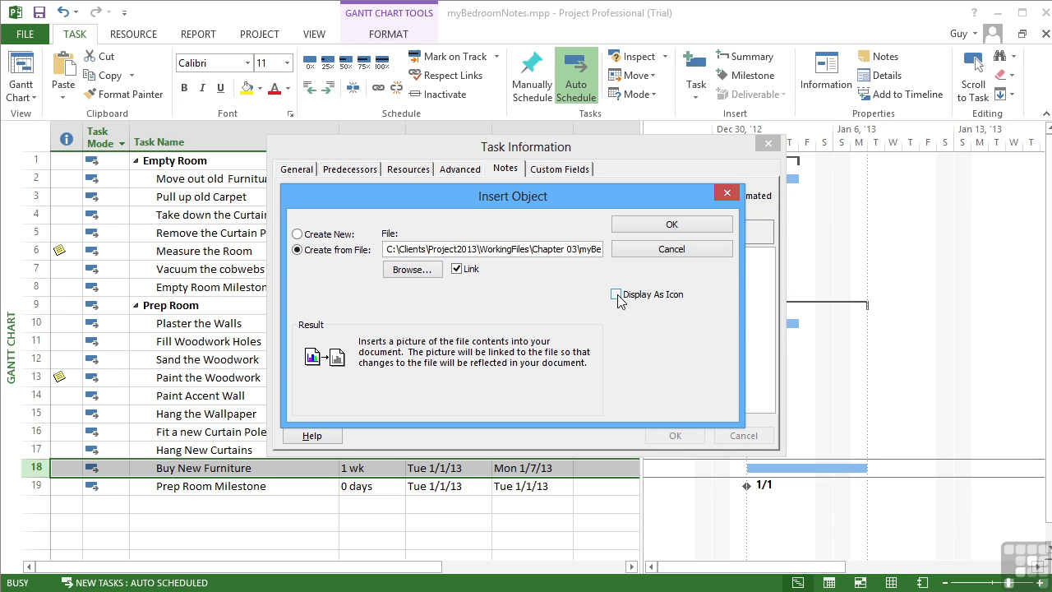
{"action": "left_click", "coordinate": [615, 294]}
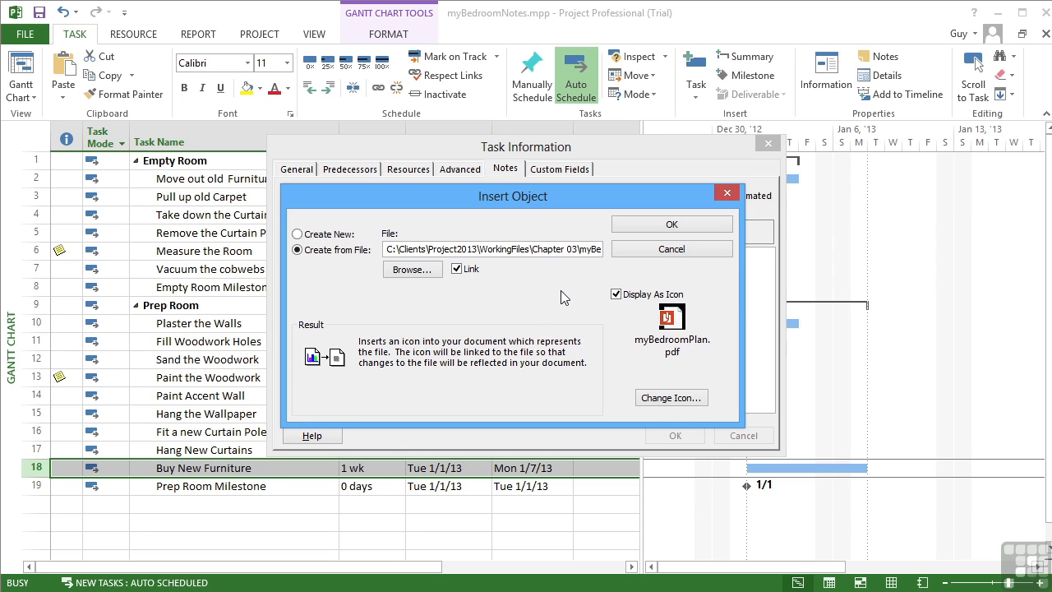
{"action": "left_click", "coordinate": [672, 223]}
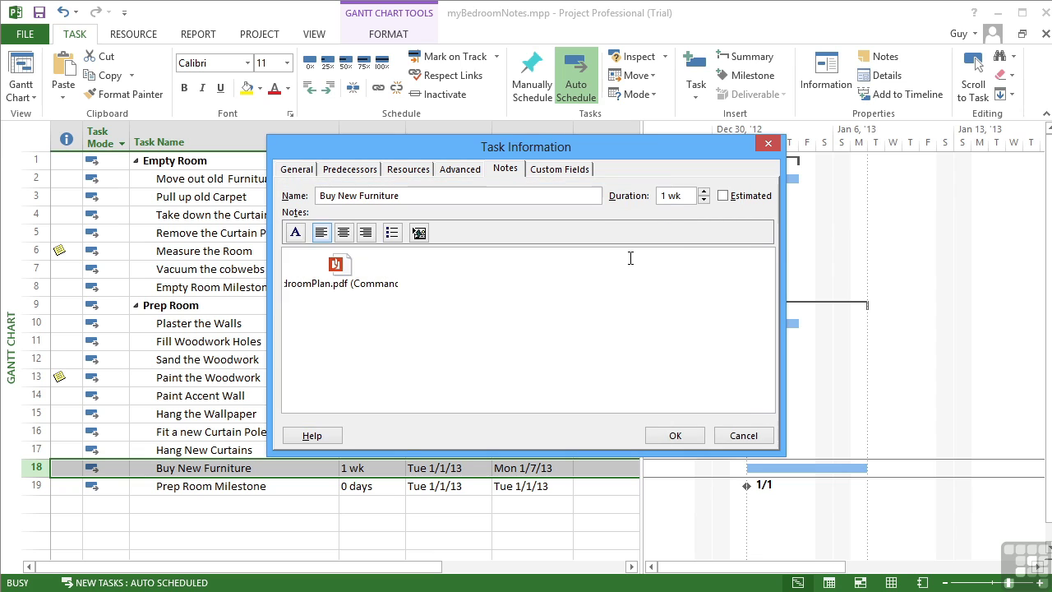
{"action": "left_click", "coordinate": [343, 271]}
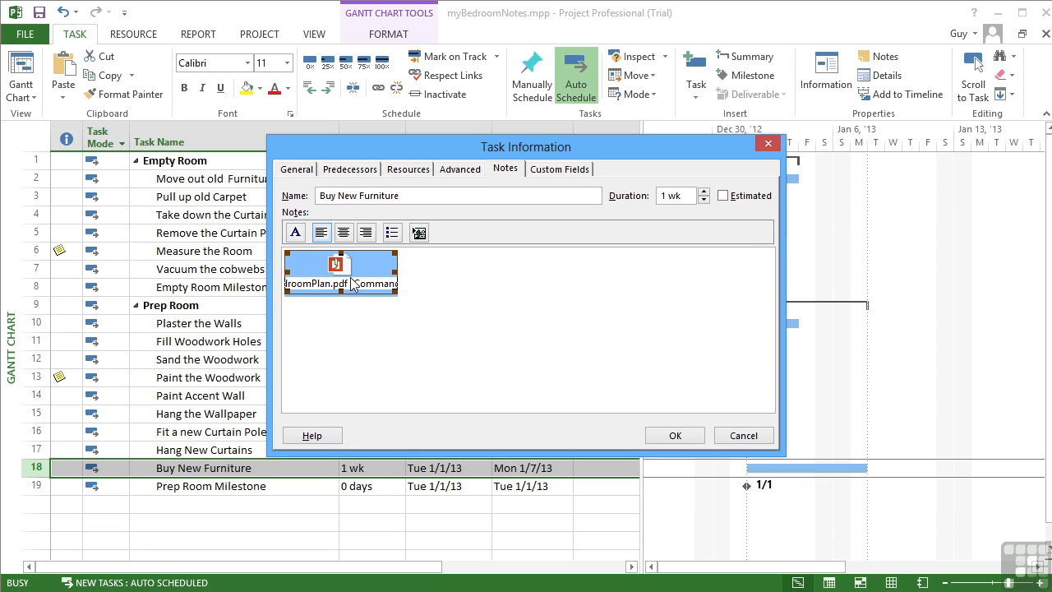
{"action": "left_click", "coordinate": [417, 272]}
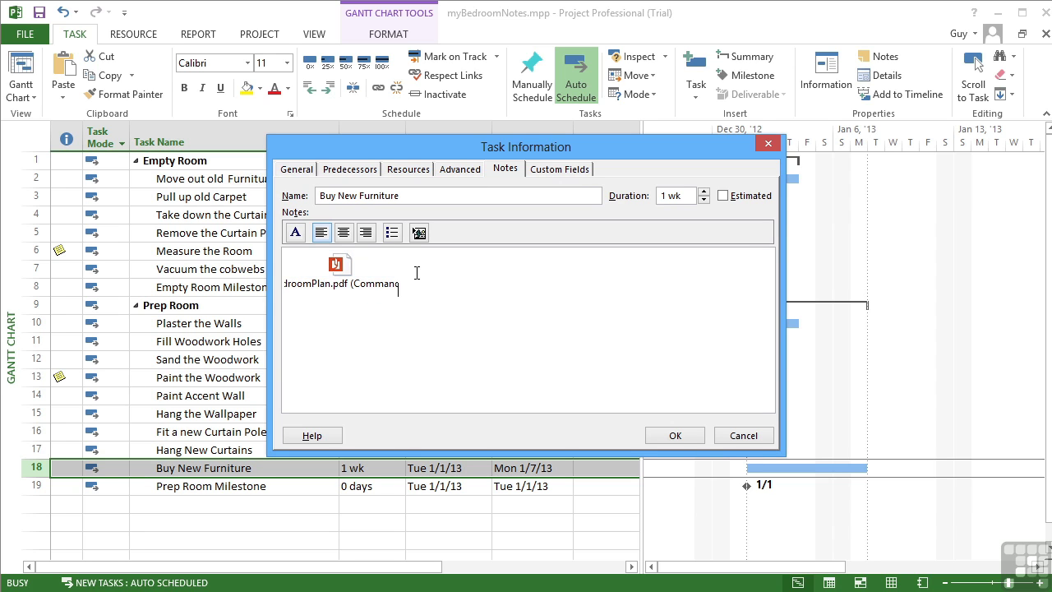
{"action": "left_click", "coordinate": [673, 436]}
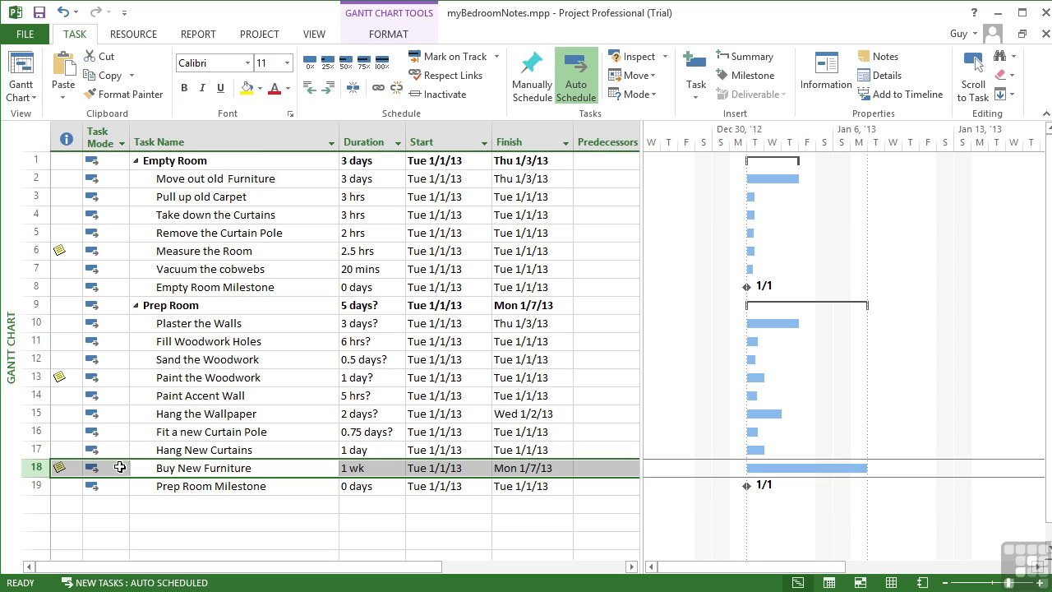
Step: Add the text "Attached Bedroom Plan in PDF format." above the PDF icon in the Buy New Furniture notes and save it
{"action": "mouse_move", "coordinate": [60, 467]}
{"action": "double_click", "coordinate": [236, 467]}
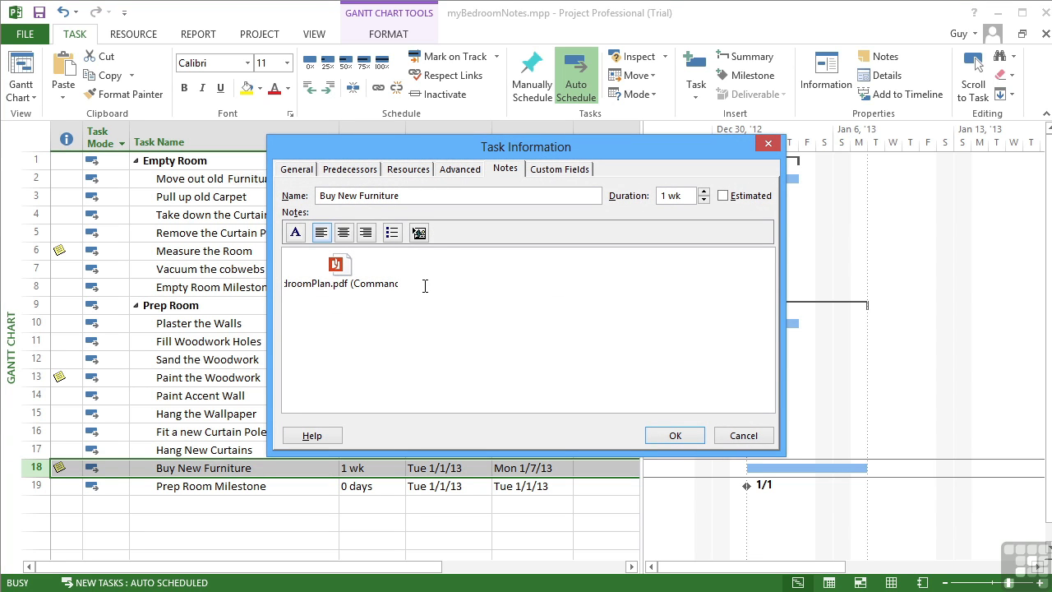
{"action": "key", "text": "Return"}
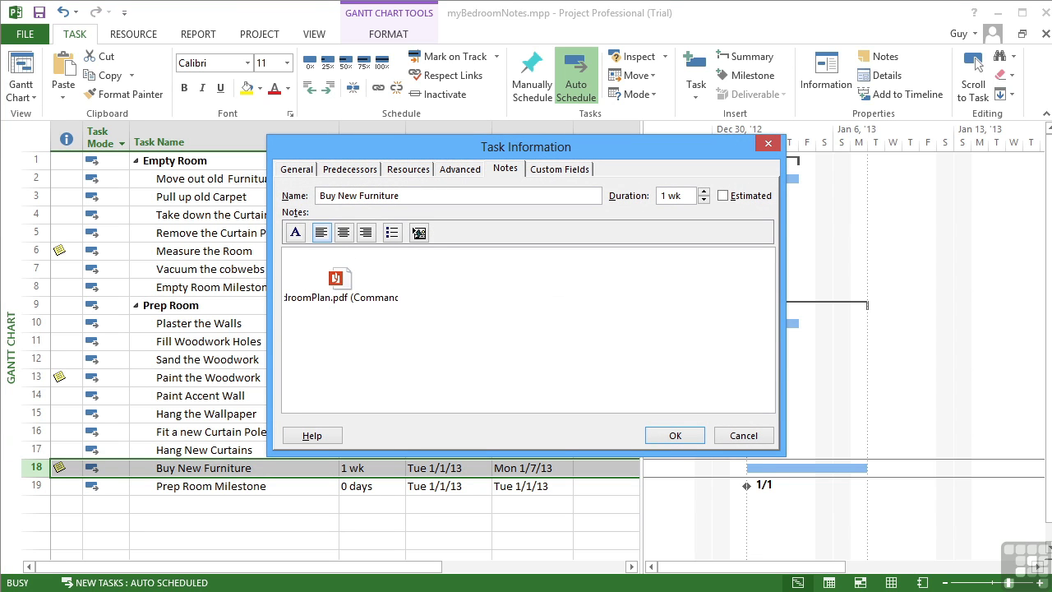
{"action": "type", "text": "Attached Bedroom Plan in"}
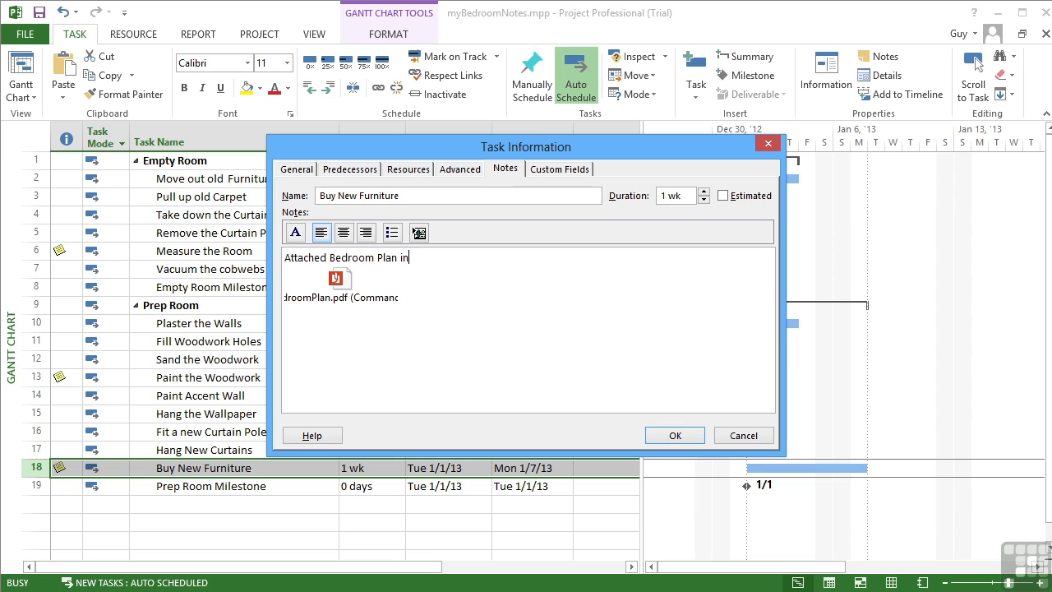
{"action": "type", "text": " PDF format."}
{"action": "left_click", "coordinate": [674, 434]}
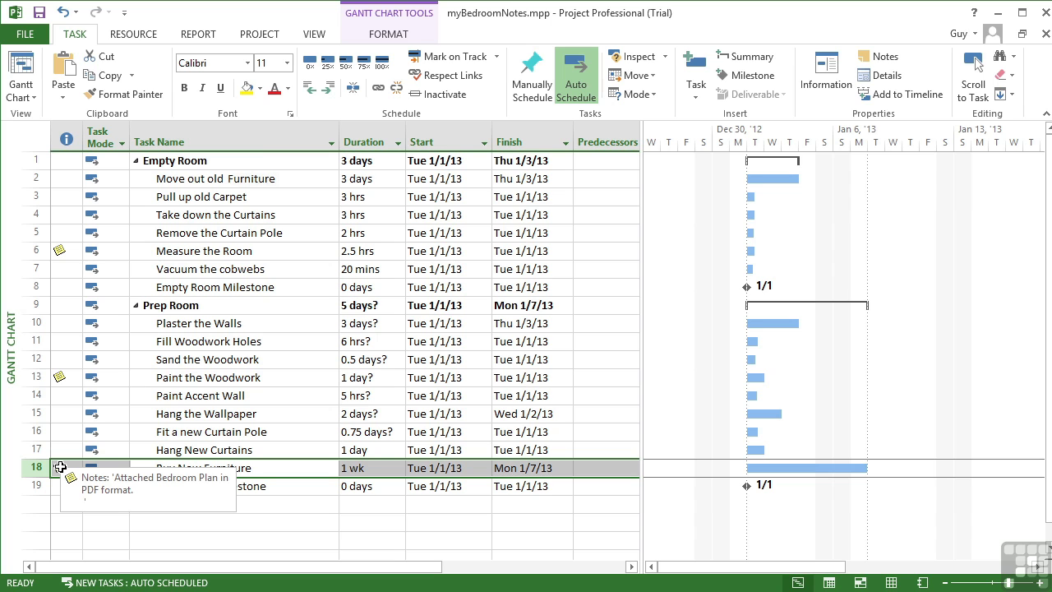
Step: Open the attached myBedroomPlan.pdf from the Buy New Furniture notes, view the plan, and return to the task list
{"action": "double_click", "coordinate": [245, 469]}
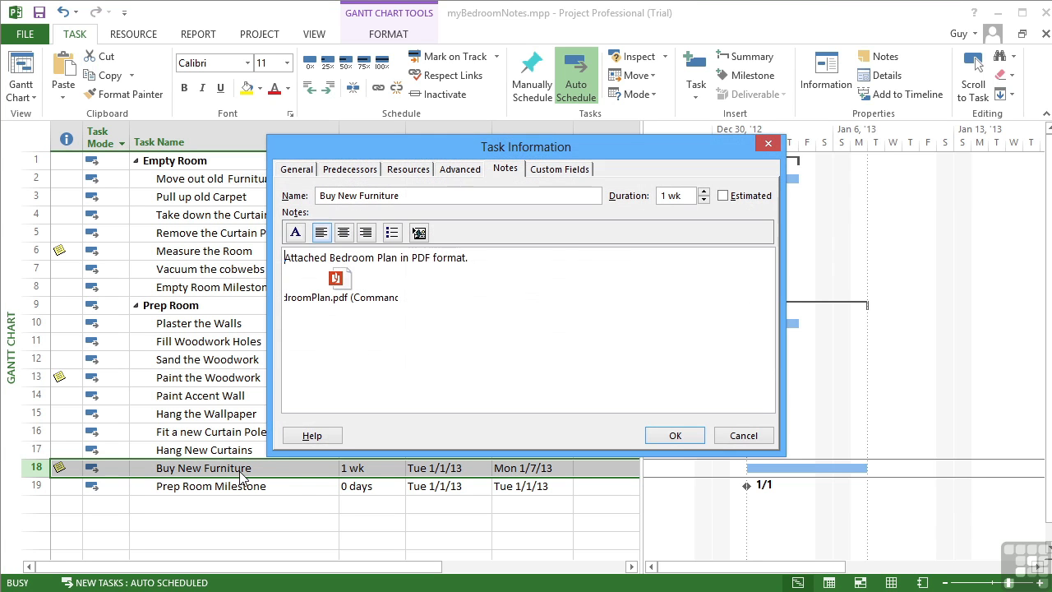
{"action": "left_click", "coordinate": [343, 285]}
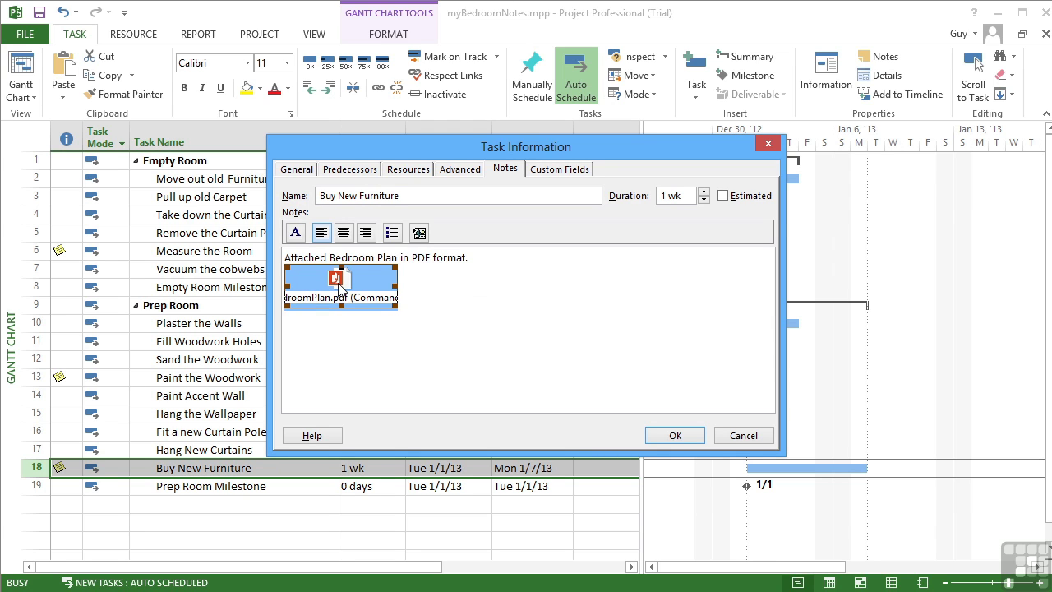
{"action": "double_click", "coordinate": [341, 286]}
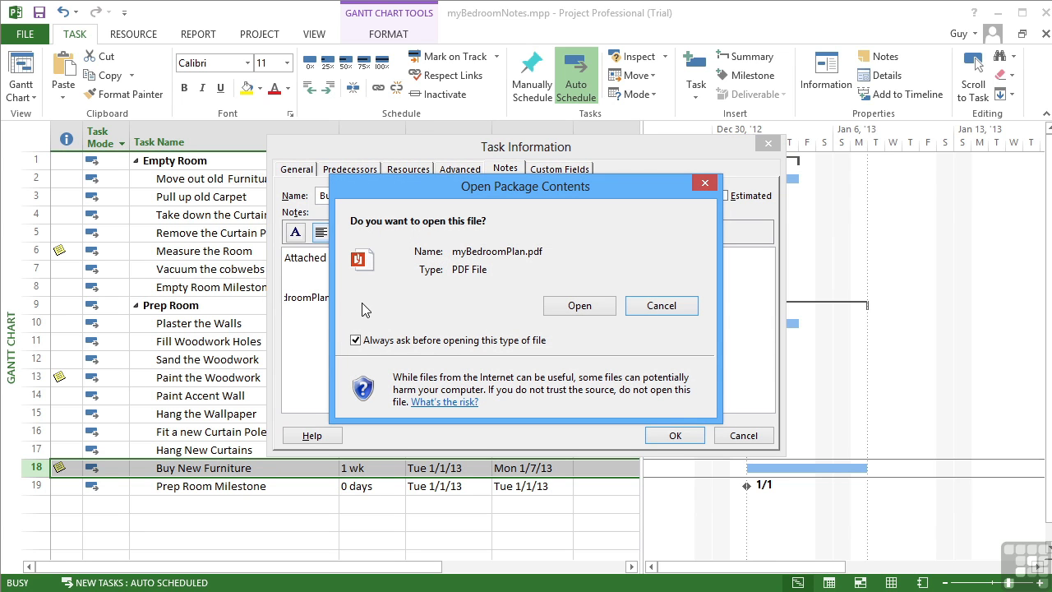
{"action": "left_click", "coordinate": [589, 306]}
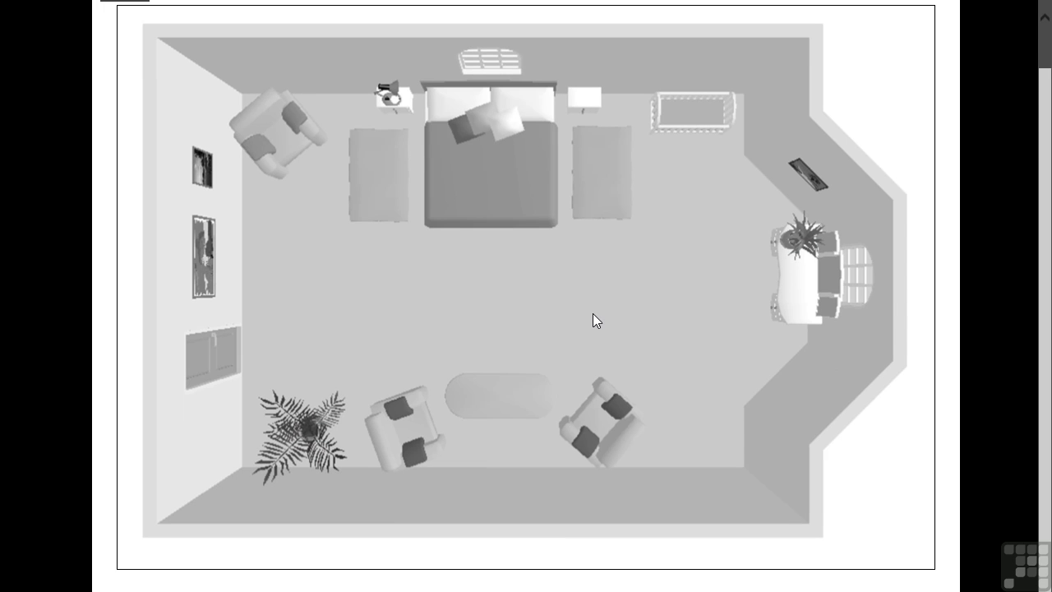
{"action": "scroll", "coordinate": [592, 313], "scroll_direction": "up", "scroll_amount": 1}
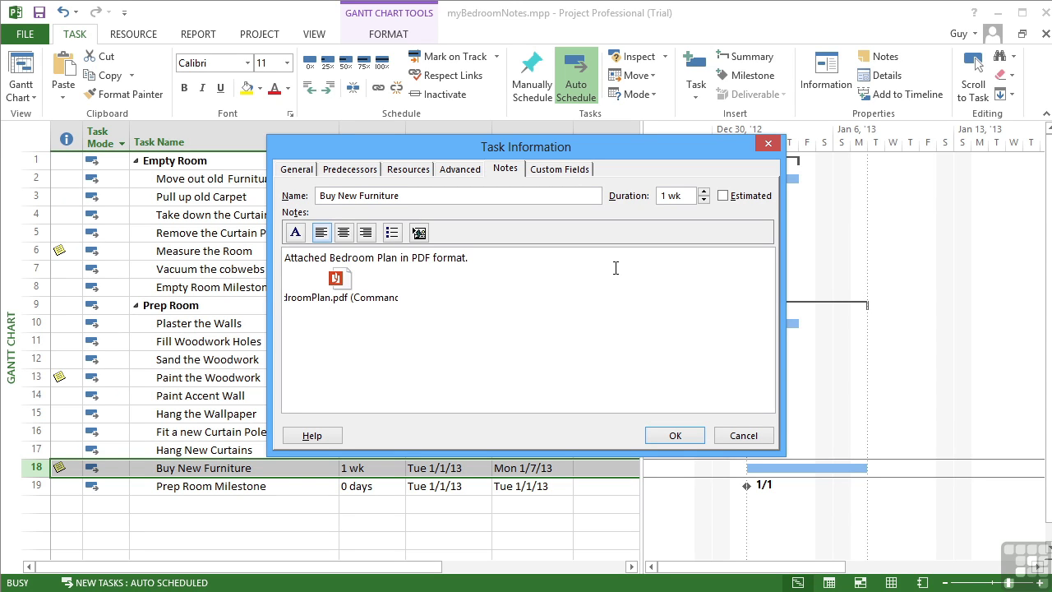
{"action": "left_click", "coordinate": [674, 435]}
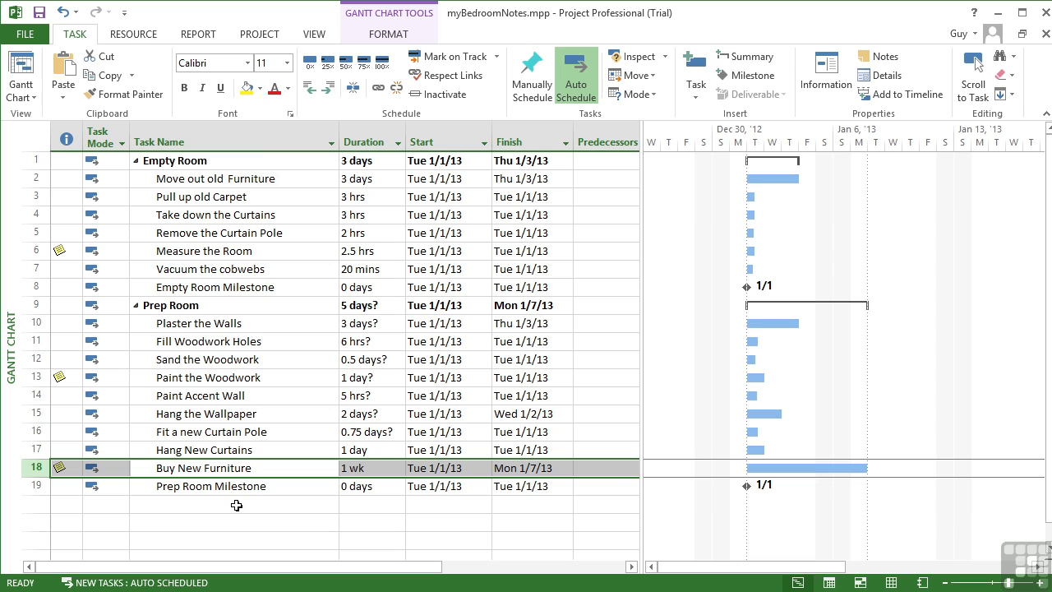
Step: Check the information options available for tasks 2 to 4 selected together, and close them without changes
{"action": "left_click_drag", "start_coordinate": [37, 179], "coordinate": [39, 212]}
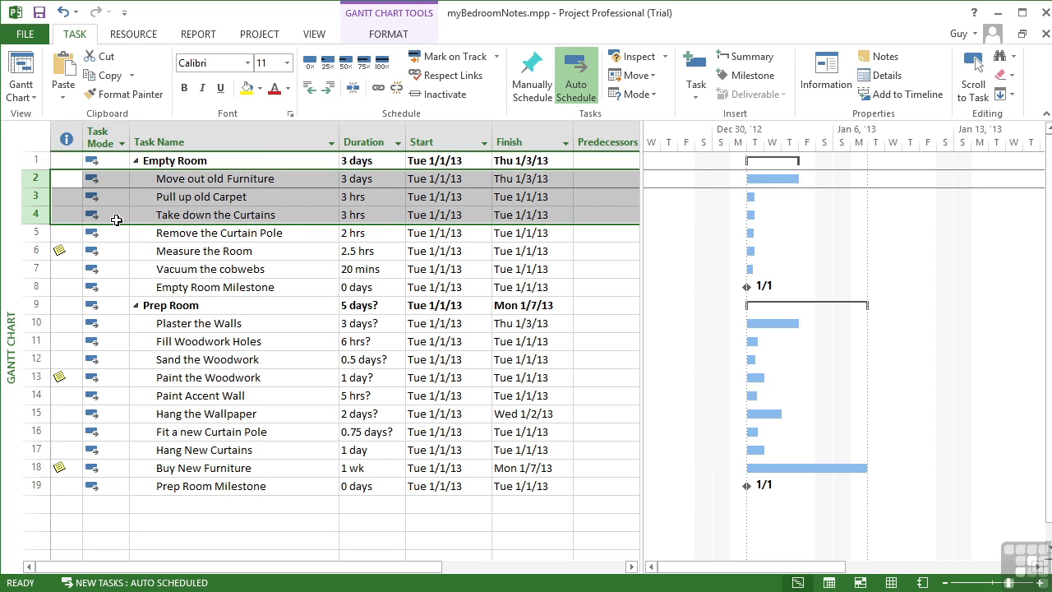
{"action": "left_click", "coordinate": [826, 82]}
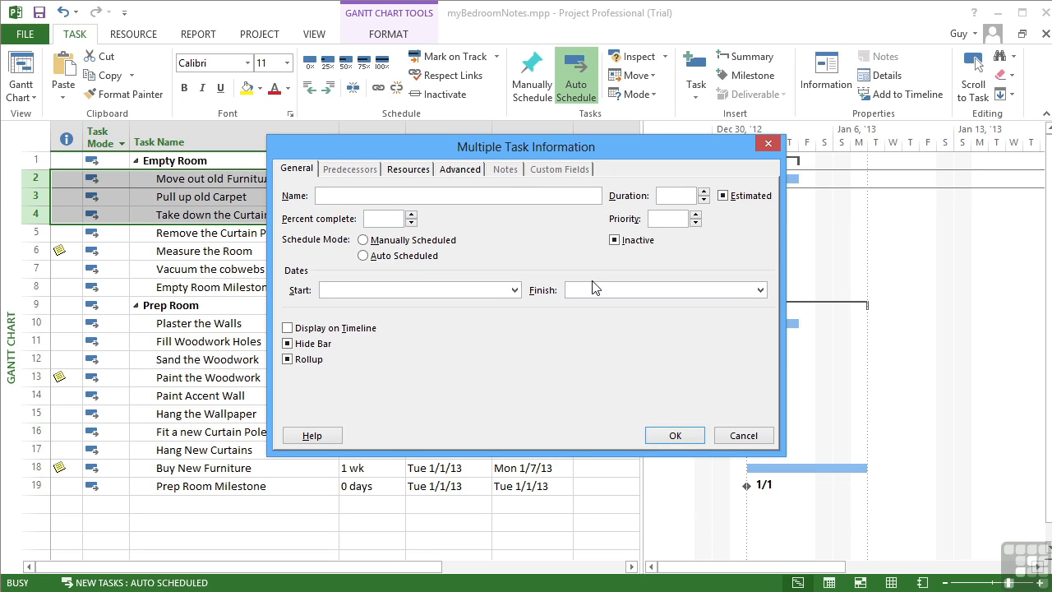
{"action": "left_click", "coordinate": [743, 436]}
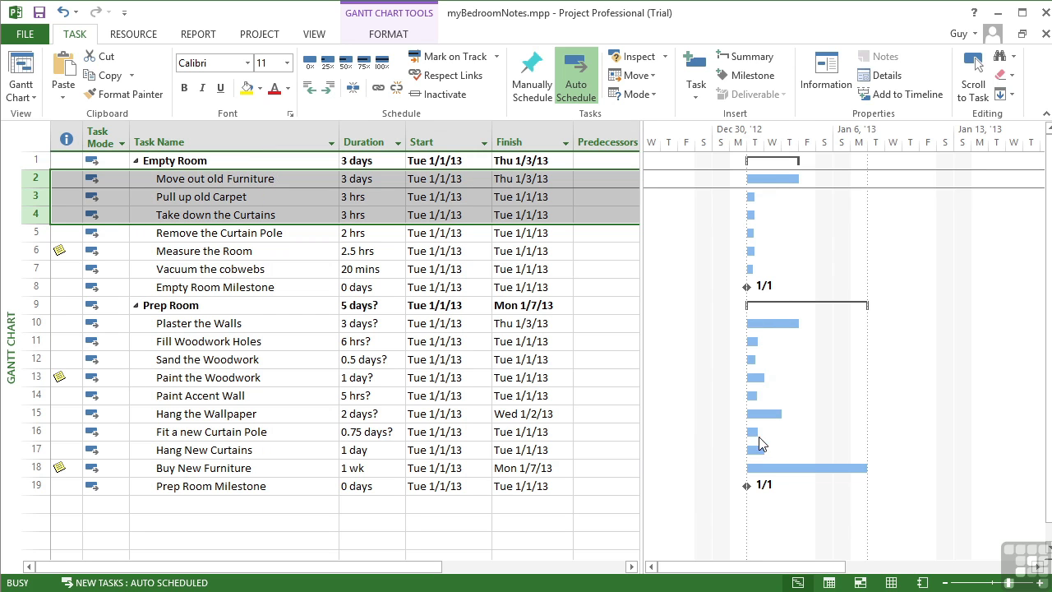
Step: Delete the entire note text from the Measure the Room task and save the task
{"action": "left_click", "coordinate": [206, 253]}
{"action": "double_click", "coordinate": [175, 253]}
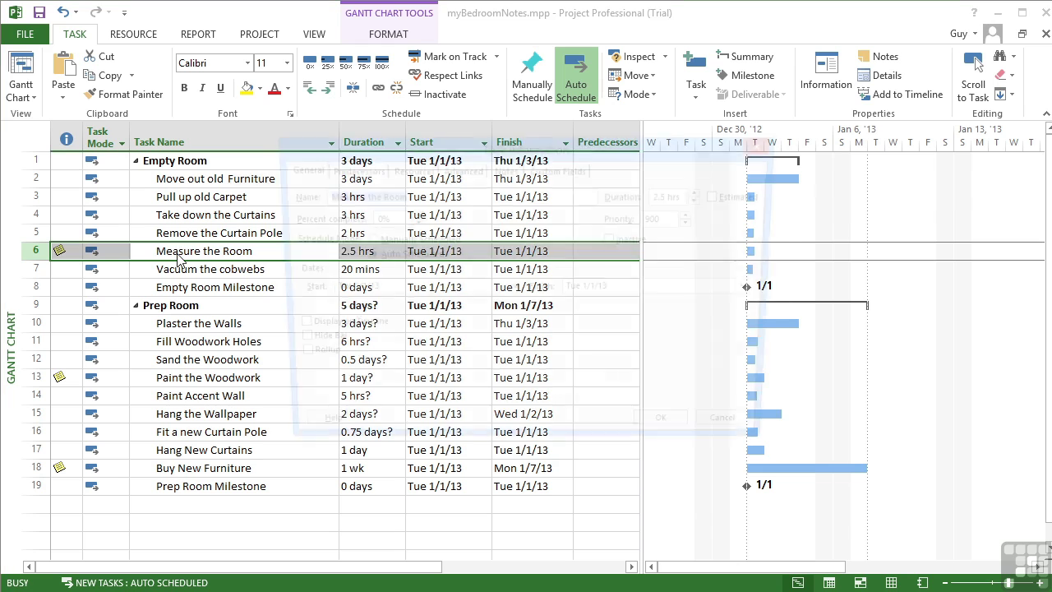
{"action": "left_click", "coordinate": [501, 170]}
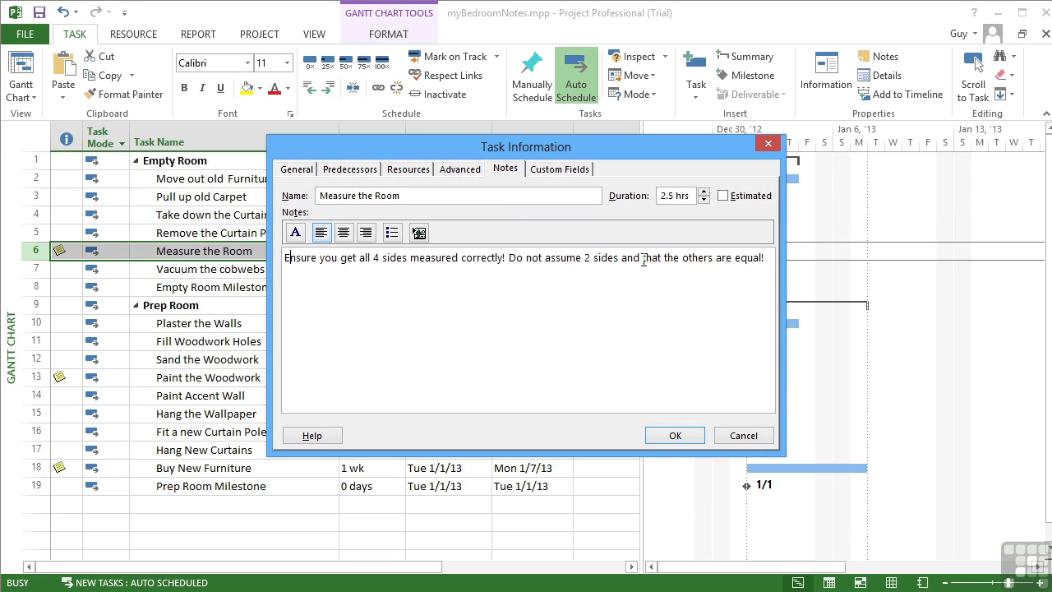
{"action": "key", "text": "ctrl+a"}
{"action": "key", "text": "Delete"}
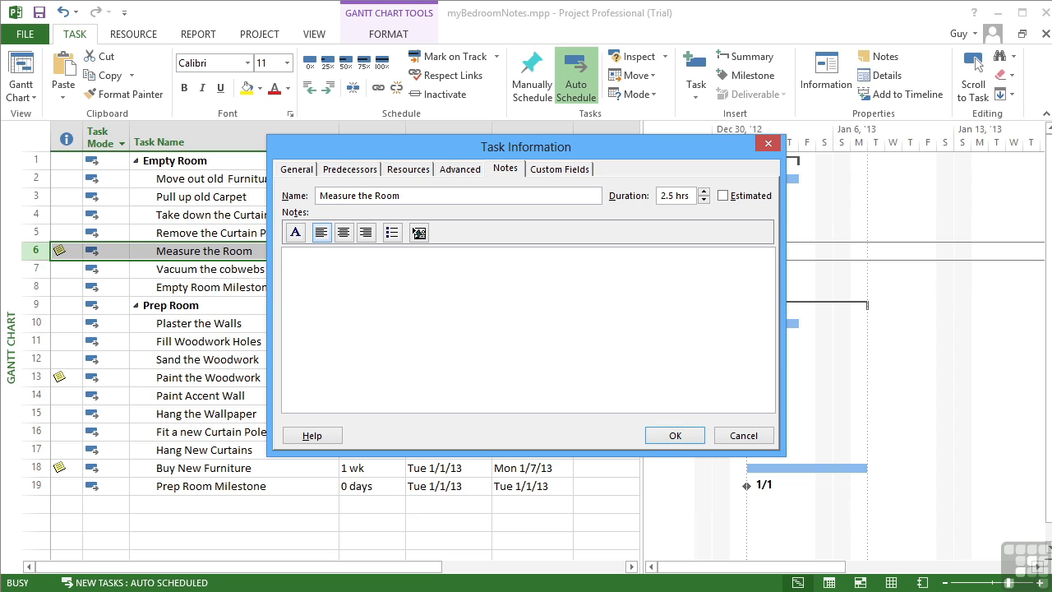
{"action": "left_click", "coordinate": [695, 438]}
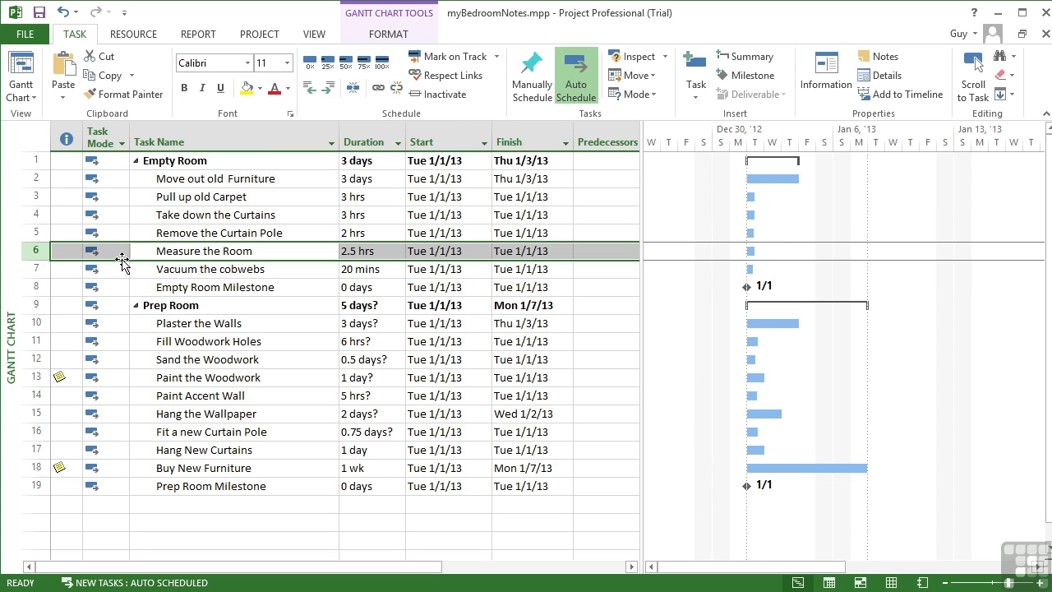
{"action": "left_click", "coordinate": [161, 252]}
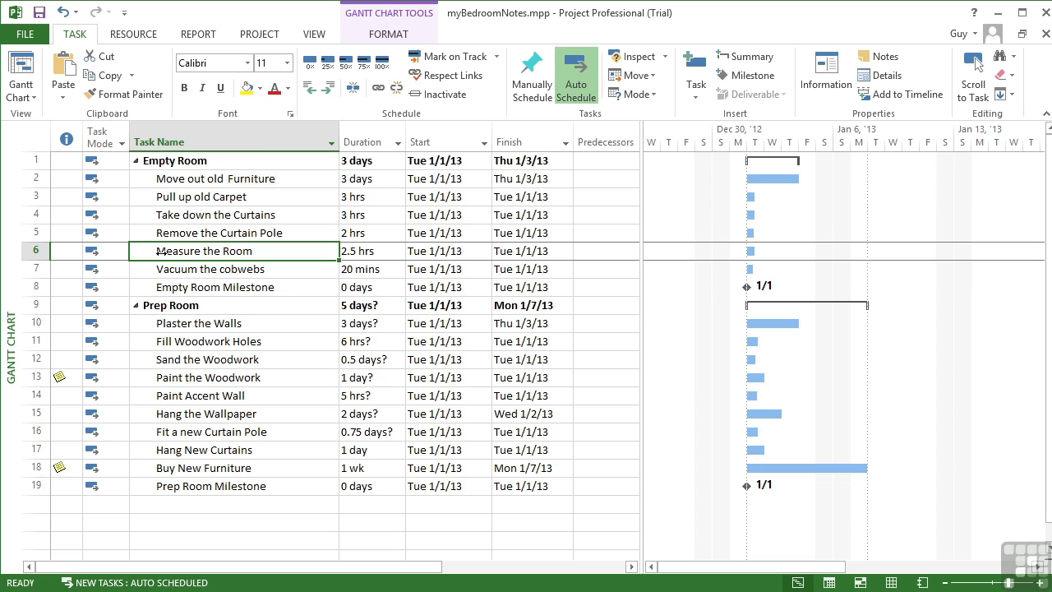
Step: Delete both the PDF icon and the text from the Buy New Furniture notes and save the task
{"action": "double_click", "coordinate": [248, 468]}
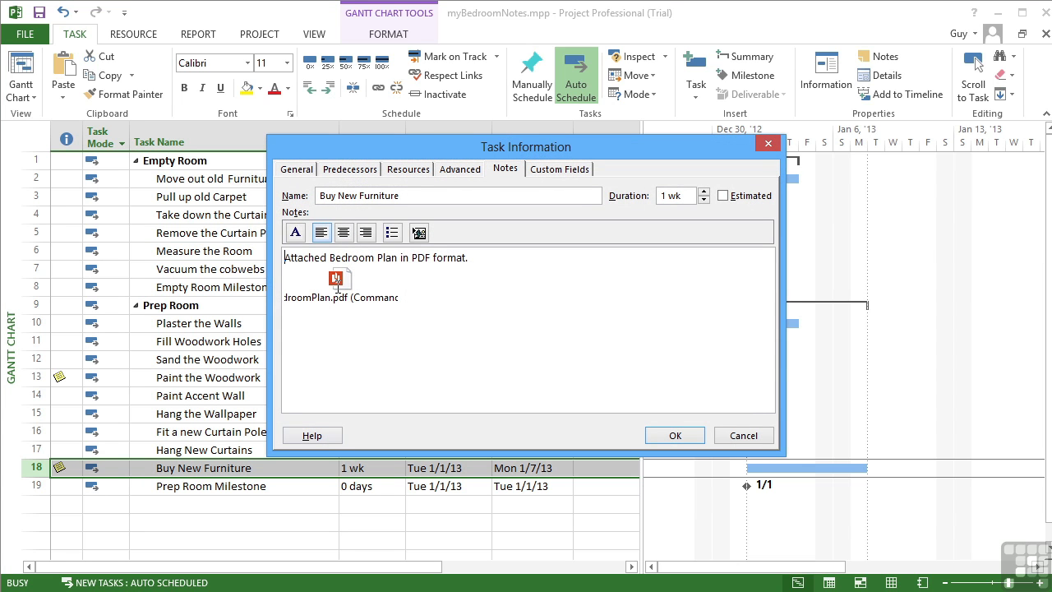
{"action": "left_click", "coordinate": [337, 283]}
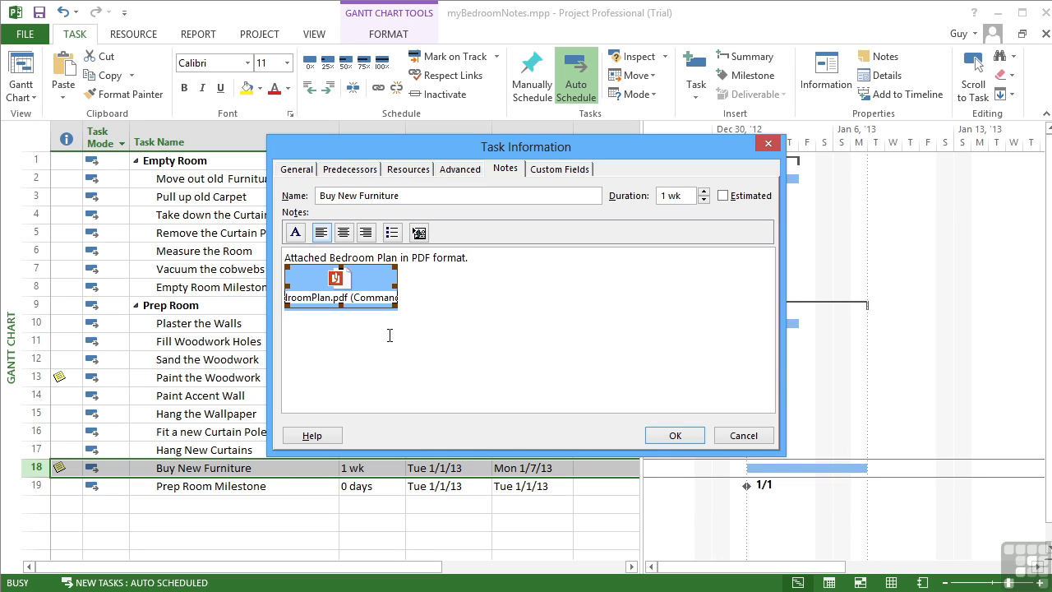
{"action": "key", "text": "Delete"}
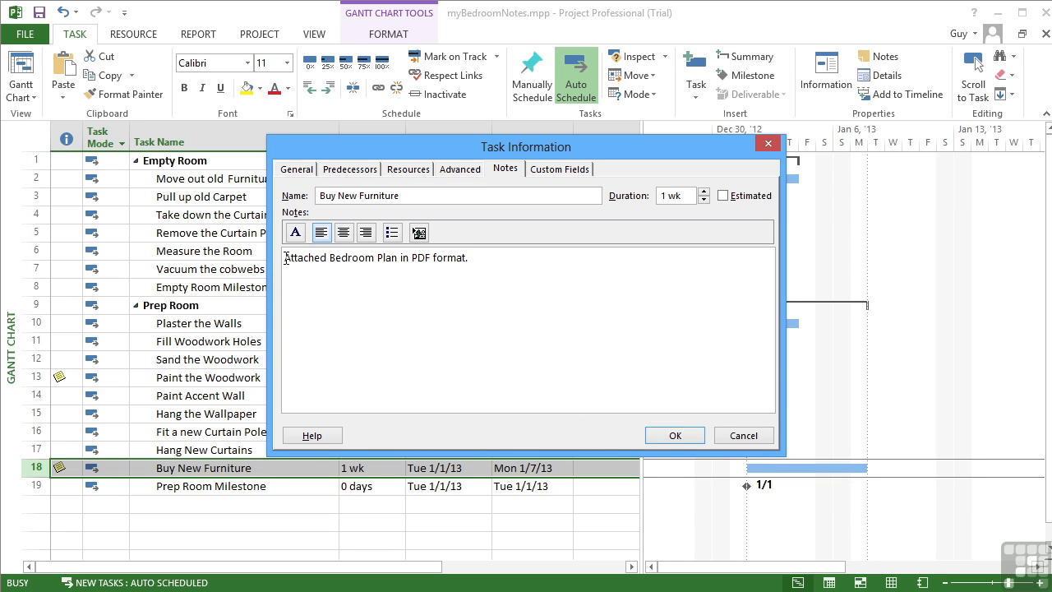
{"action": "left_click_drag", "start_coordinate": [285, 258], "coordinate": [468, 258]}
{"action": "key", "text": "Delete"}
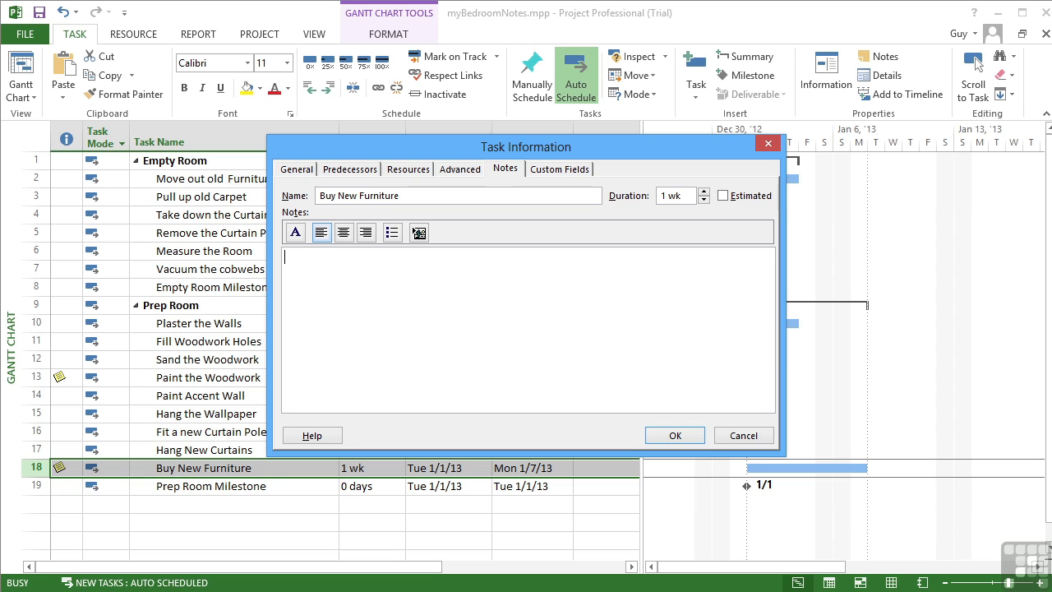
{"action": "left_click", "coordinate": [673, 436]}
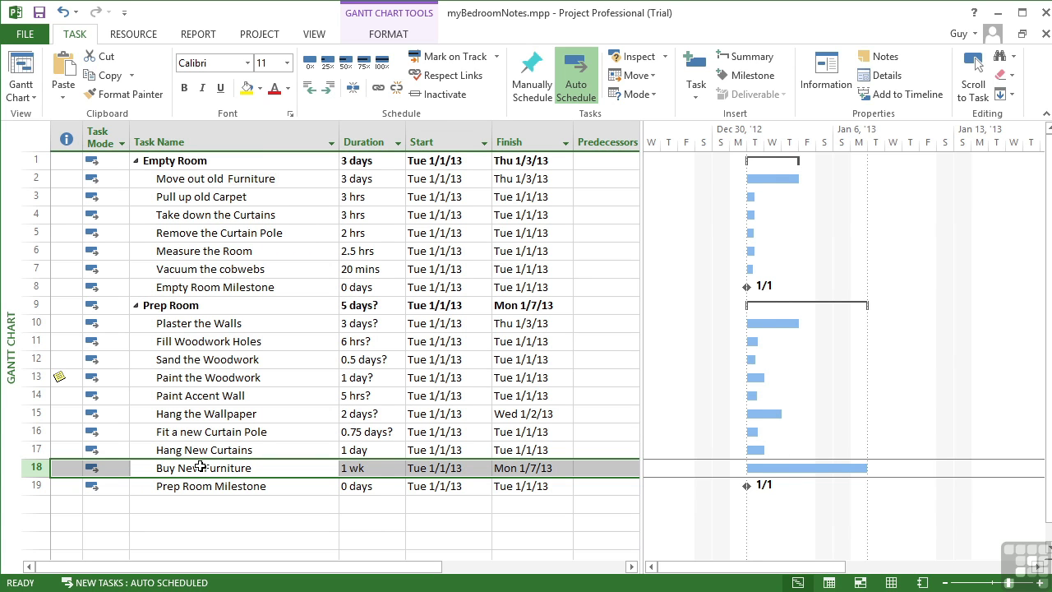